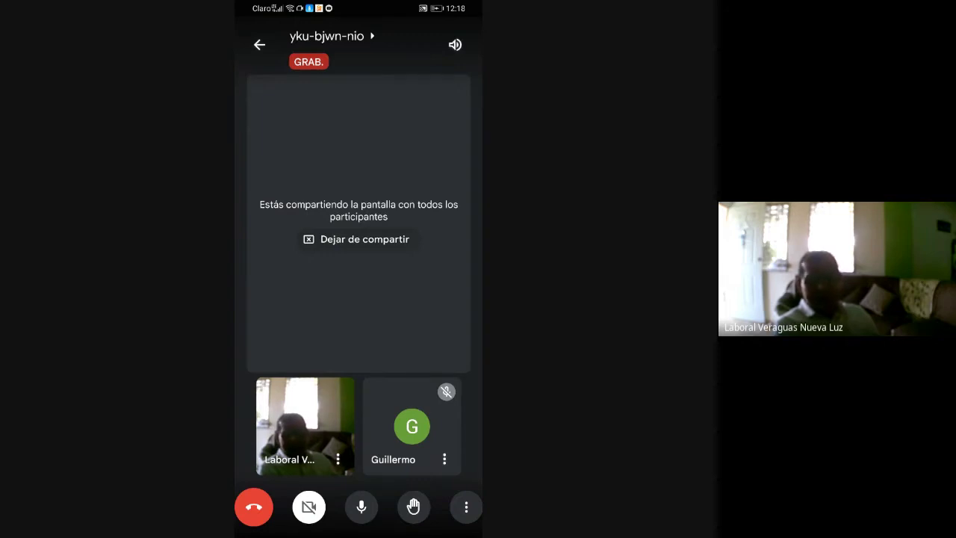
pyautogui.click(360, 506)
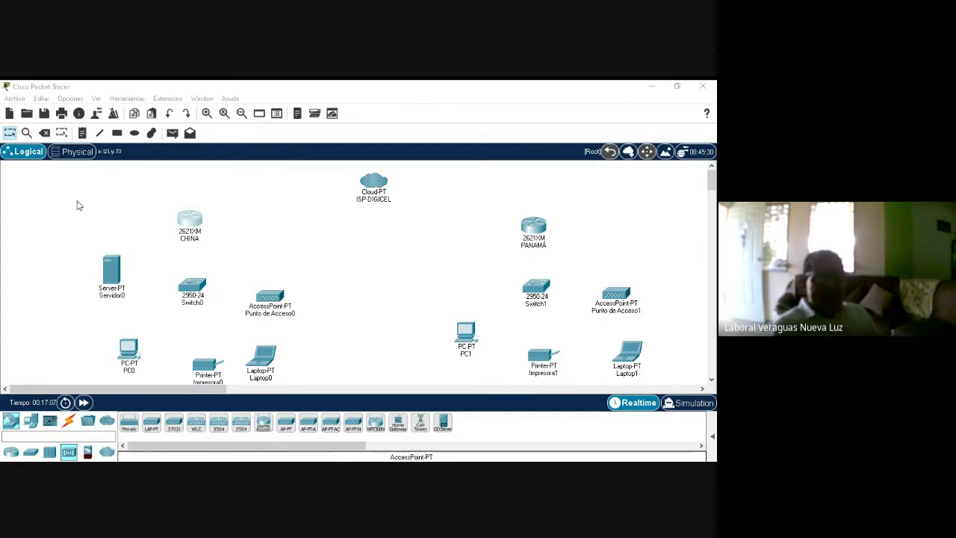
pyautogui.moveTo(63, 185); pyautogui.dragTo(311, 410)
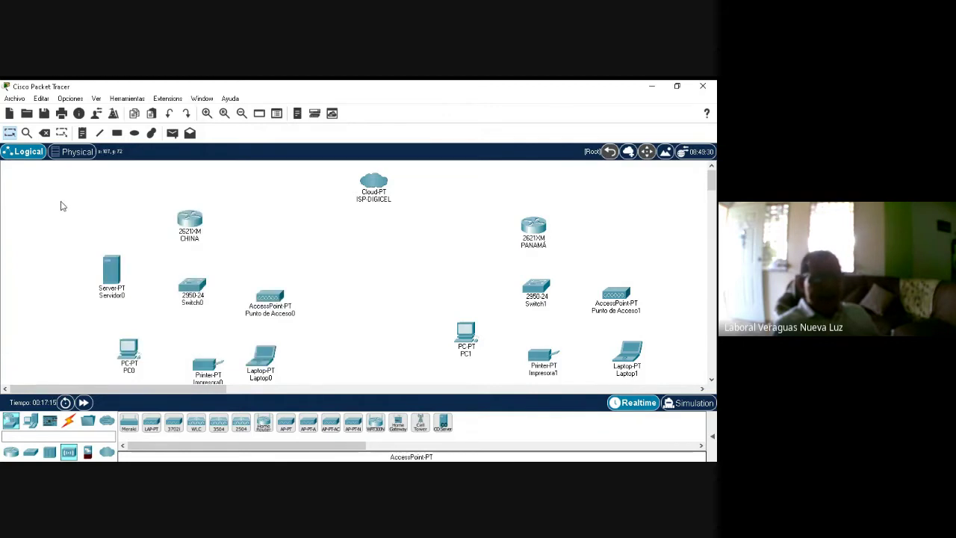
pyautogui.moveTo(65, 189); pyautogui.dragTo(303, 387)
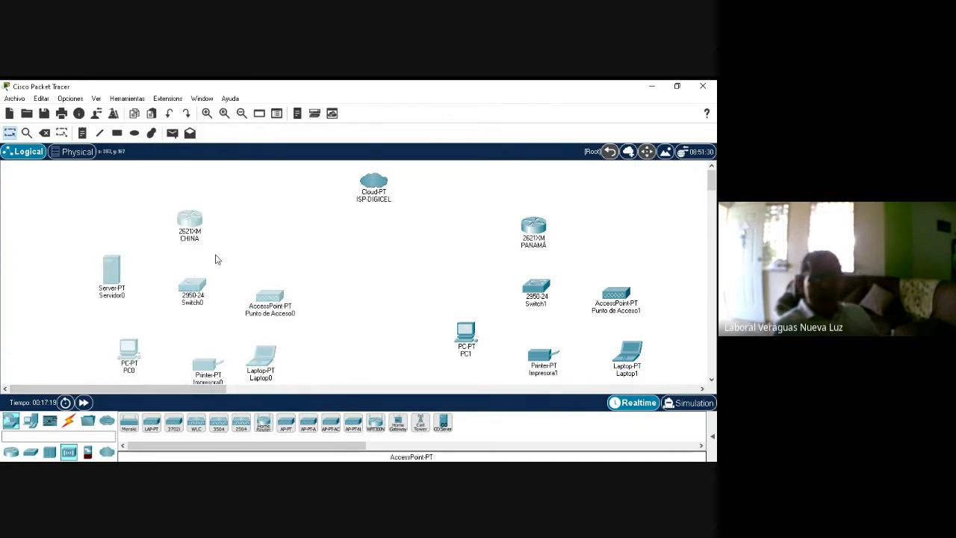
pyautogui.click(179, 256)
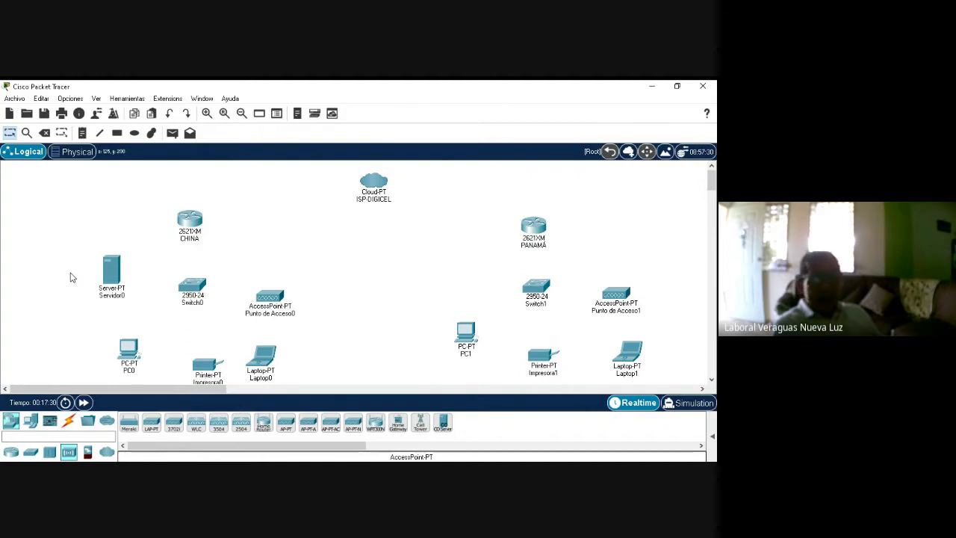
# - Move the printer Impresora0 slightly upward in the CHINA network so it lies fully within the workspace
pyautogui.moveTo(208, 364); pyautogui.dragTo(201, 355)
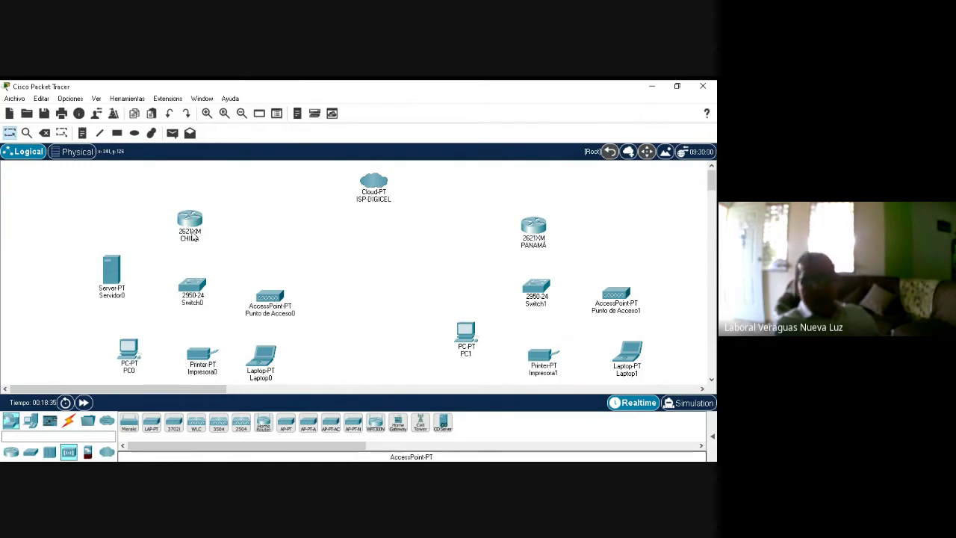
# - Power off the PANAMÁ router and fit an NM-Cover over its large network module slot
pyautogui.click(534, 225)
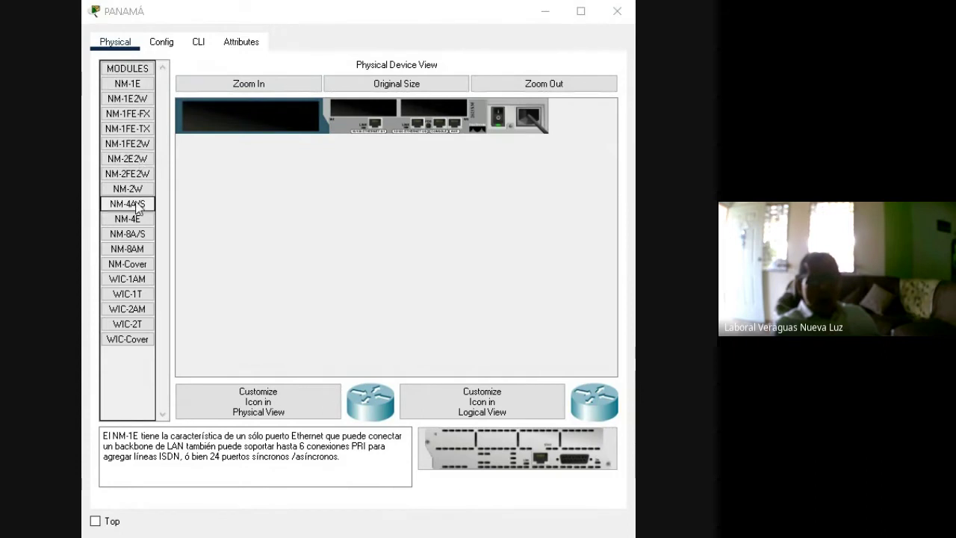
pyautogui.click(138, 271)
pyautogui.moveTo(473, 444); pyautogui.dragTo(257, 121)
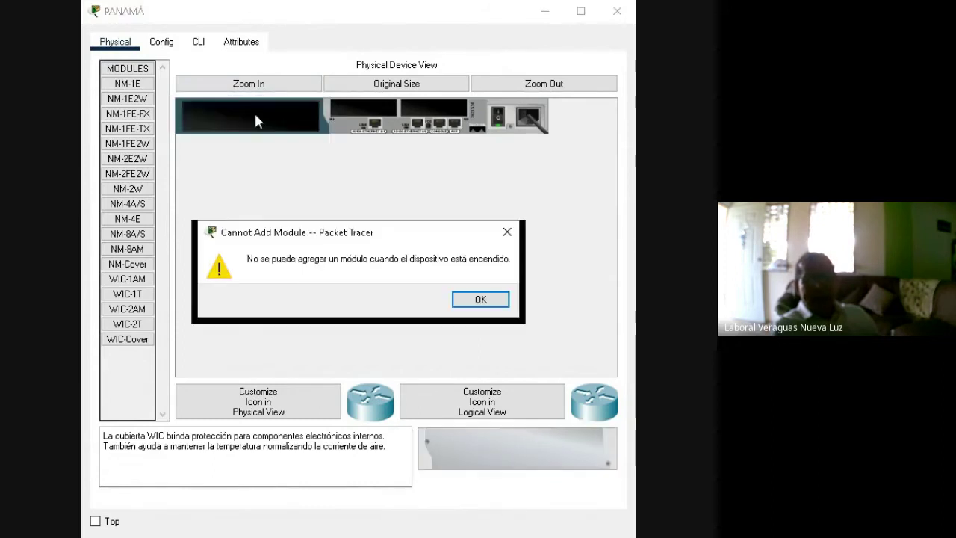
pyautogui.click(506, 234)
pyautogui.click(497, 119)
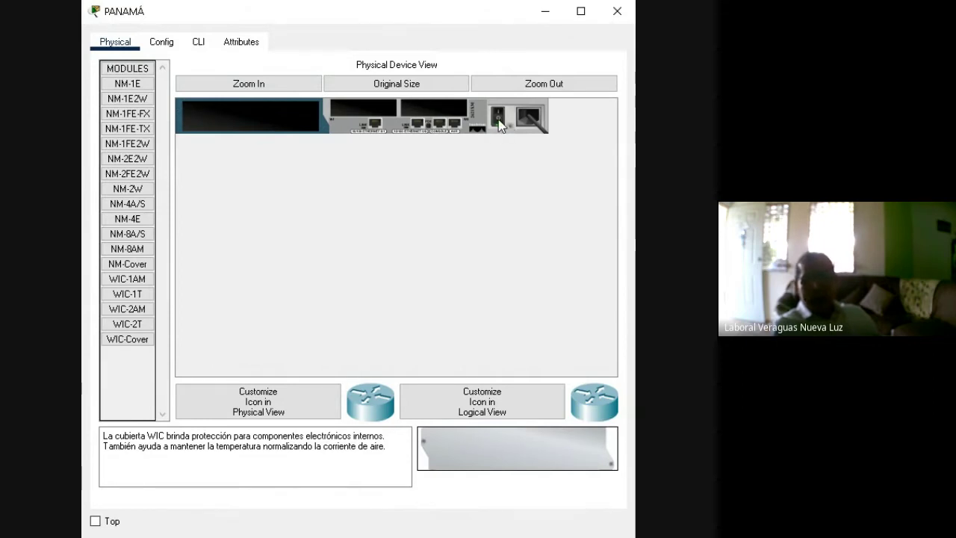
pyautogui.click(499, 119)
pyautogui.moveTo(516, 441); pyautogui.dragTo(252, 120)
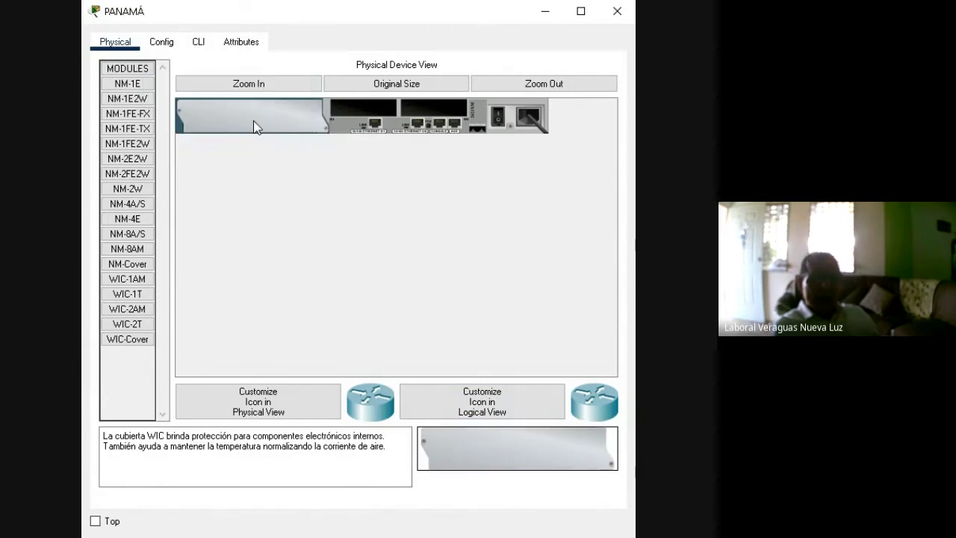
# - Fit a WIC-Cover and a WIC-1T serial module in the PANAMÁ router's two WIC slots, and power it back on
pyautogui.click(137, 339)
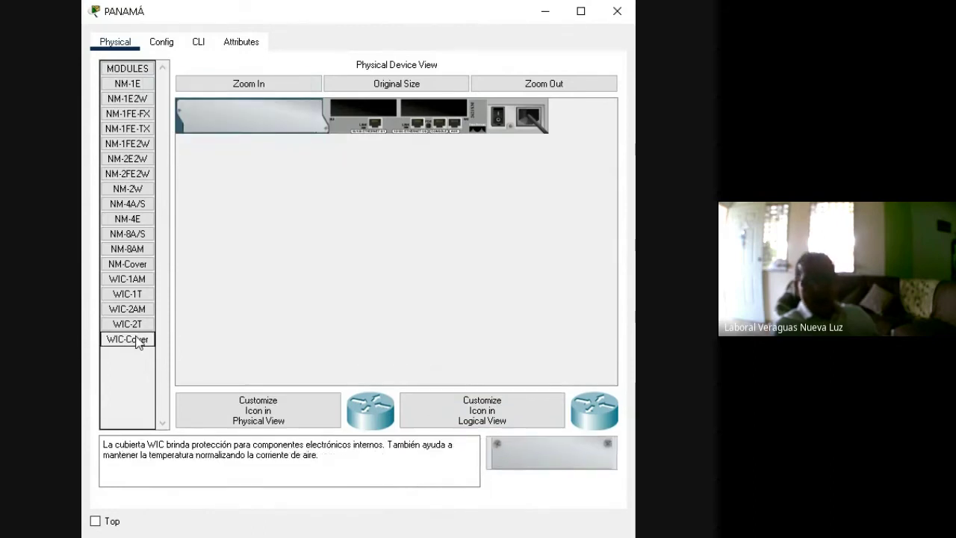
pyautogui.moveTo(527, 458); pyautogui.dragTo(433, 117)
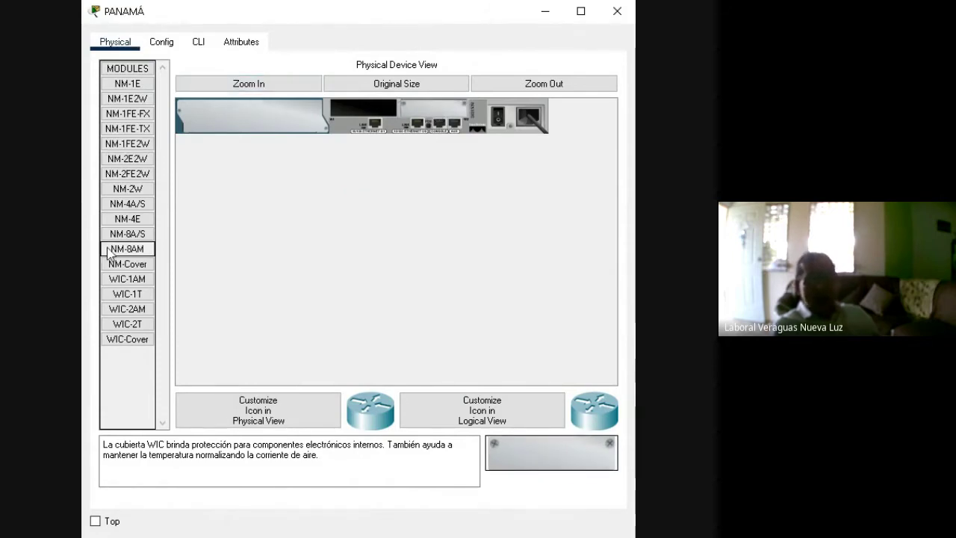
pyautogui.click(136, 299)
pyautogui.moveTo(538, 457); pyautogui.dragTo(364, 112)
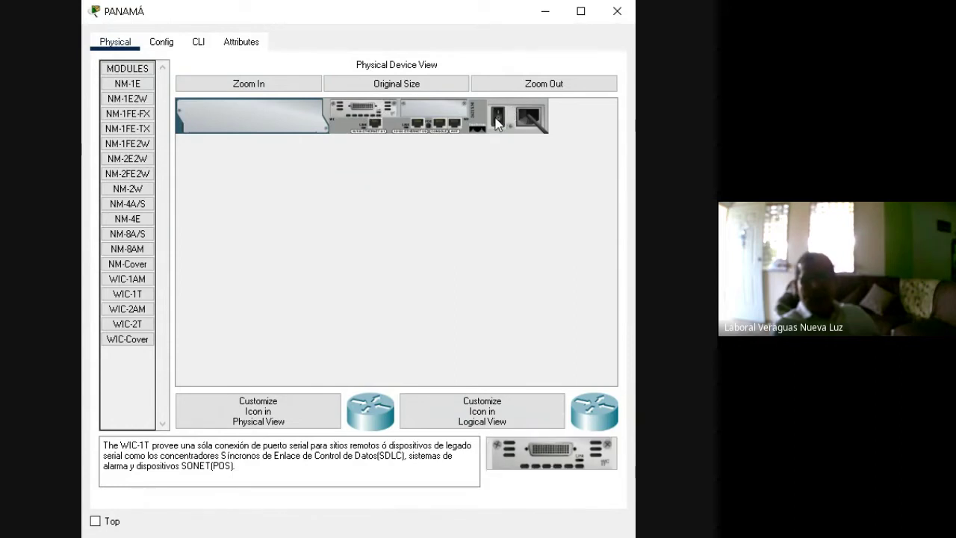
pyautogui.click(616, 13)
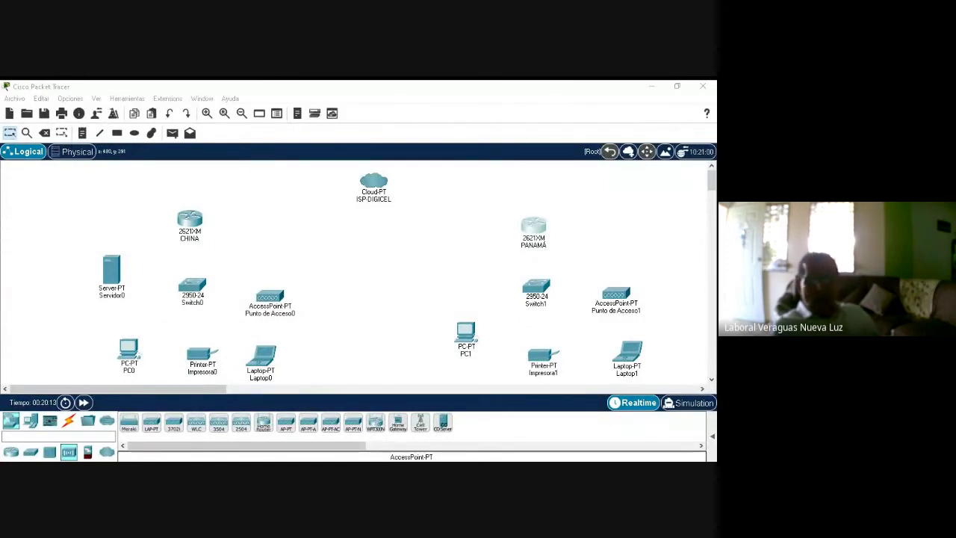
# - Connect the ISP-DIGICEL cloud to the CHINA and PANAMÁ routers with Serial DTE cables
pyautogui.click(68, 420)
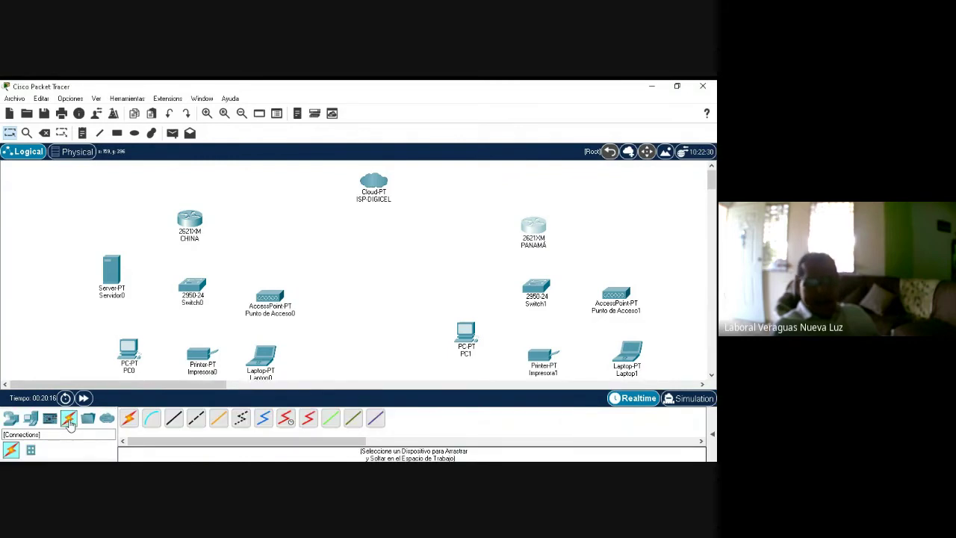
pyautogui.click(308, 424)
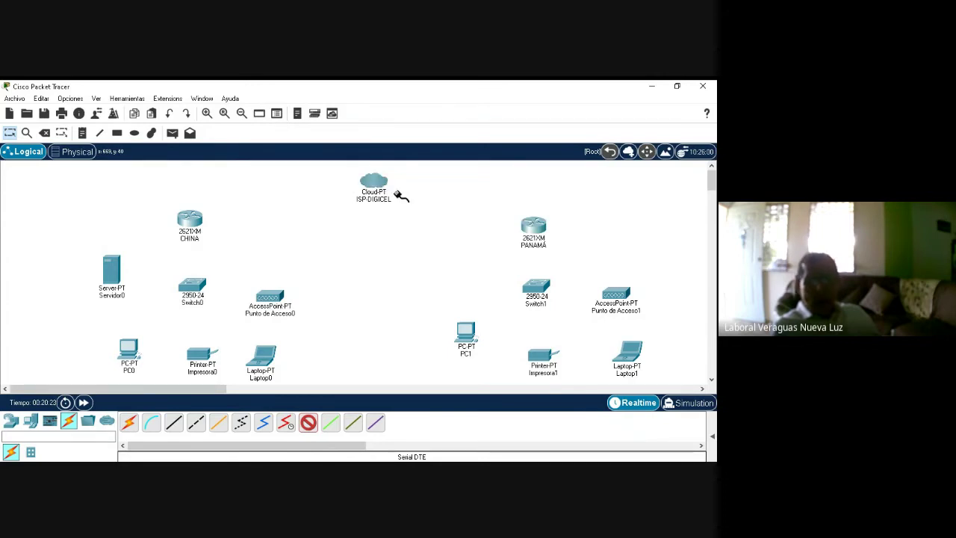
pyautogui.click(373, 183)
pyautogui.click(191, 218)
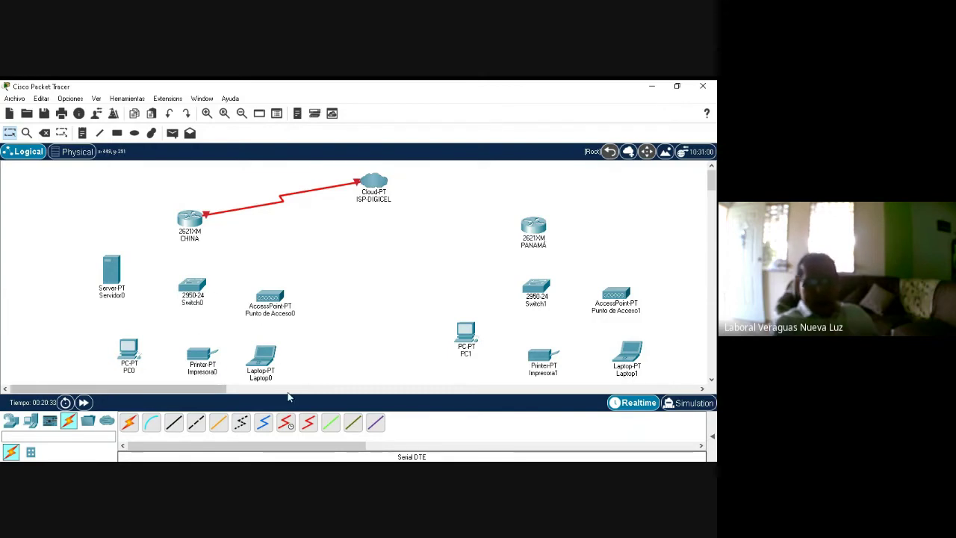
pyautogui.click(373, 182)
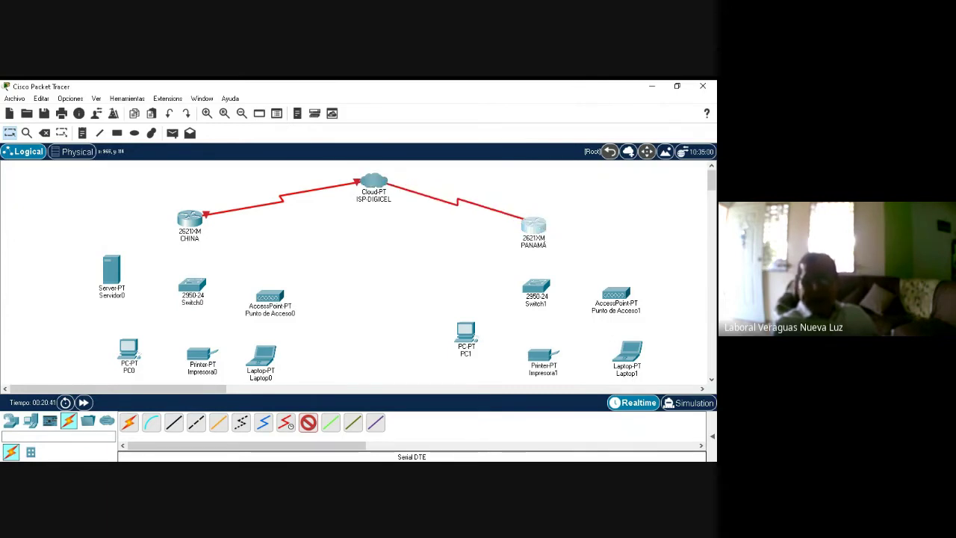
pyautogui.click(524, 219)
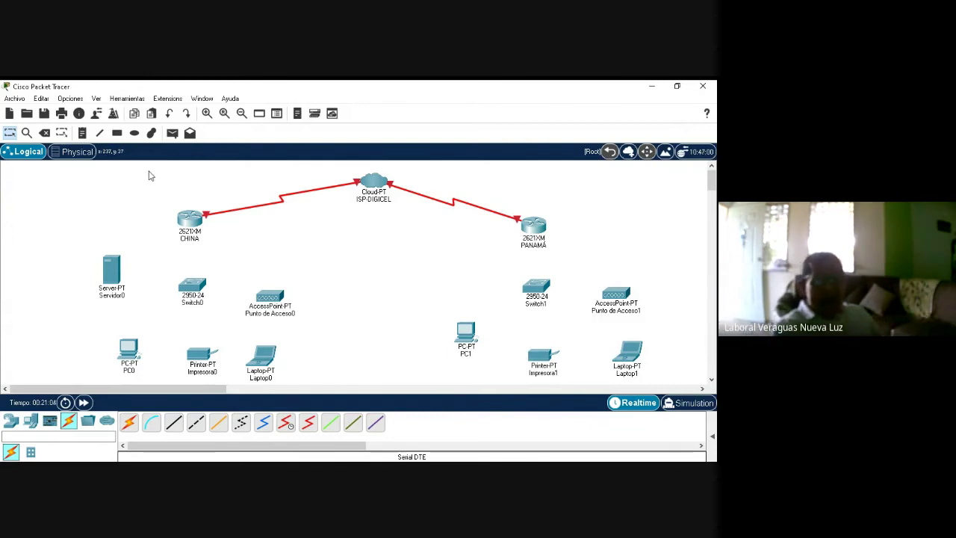
pyautogui.moveTo(74, 196); pyautogui.dragTo(308, 404)
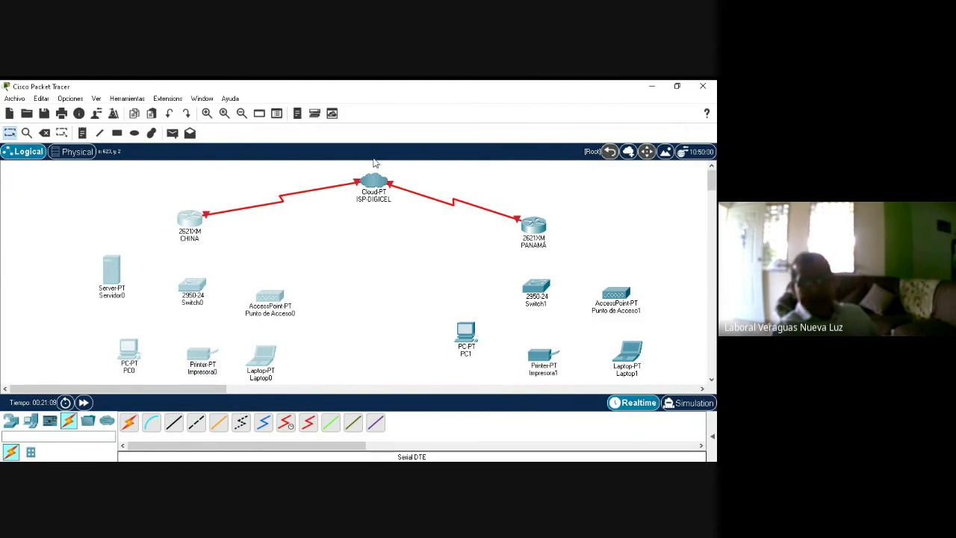
pyautogui.click(270, 242)
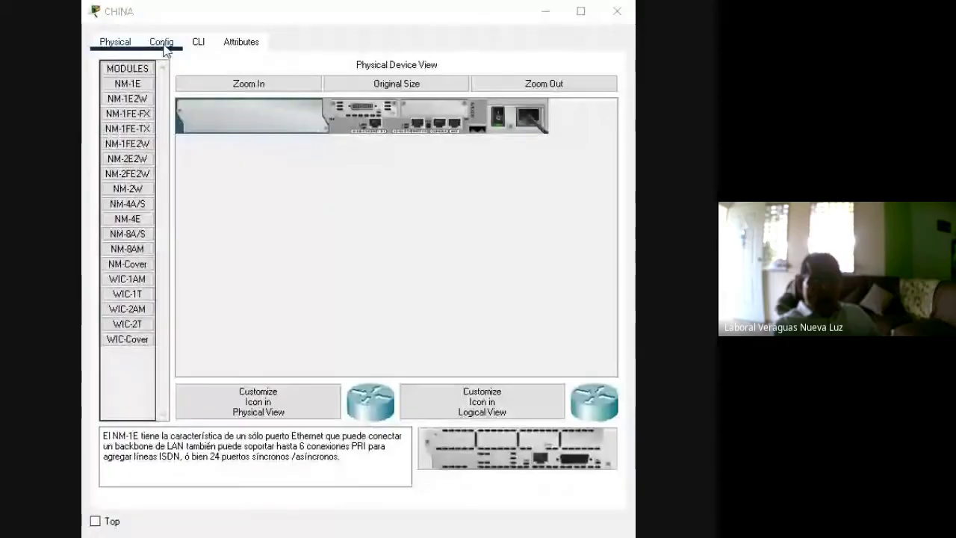
# - Configure the CHINA router's Serial0/0 interface with IPv4 address 10.0.0.1 and subnet mask 255.0.0.0, and enable the port
pyautogui.click(162, 45)
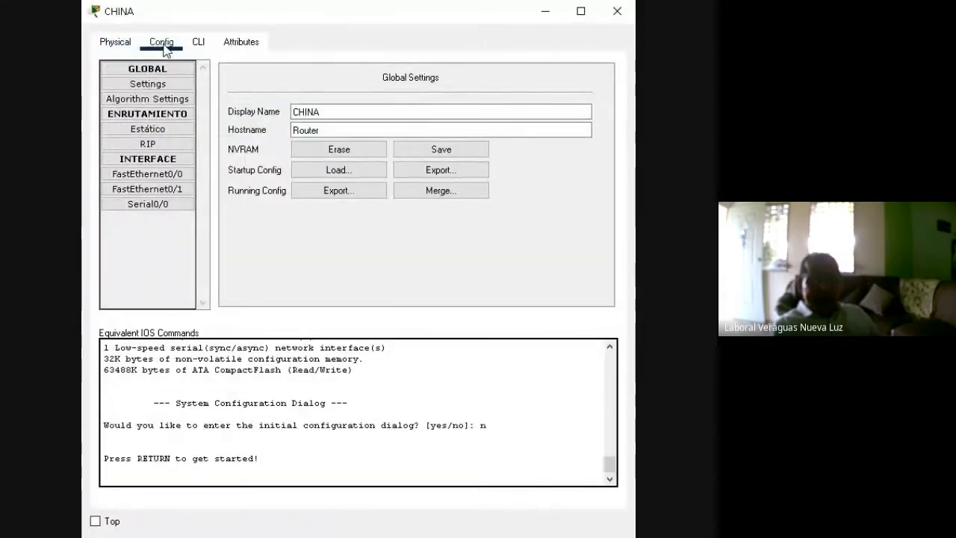
pyautogui.click(157, 209)
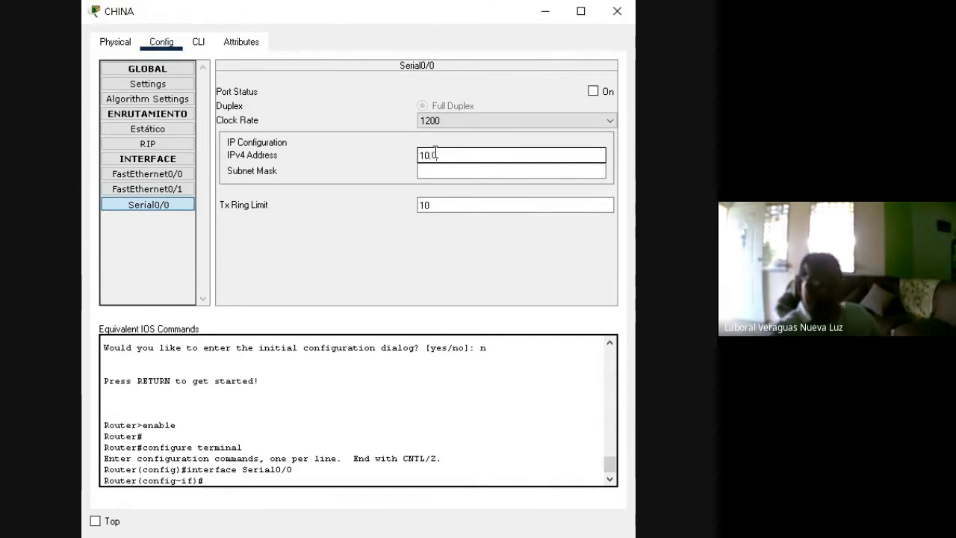
pyautogui.write('.0.1')
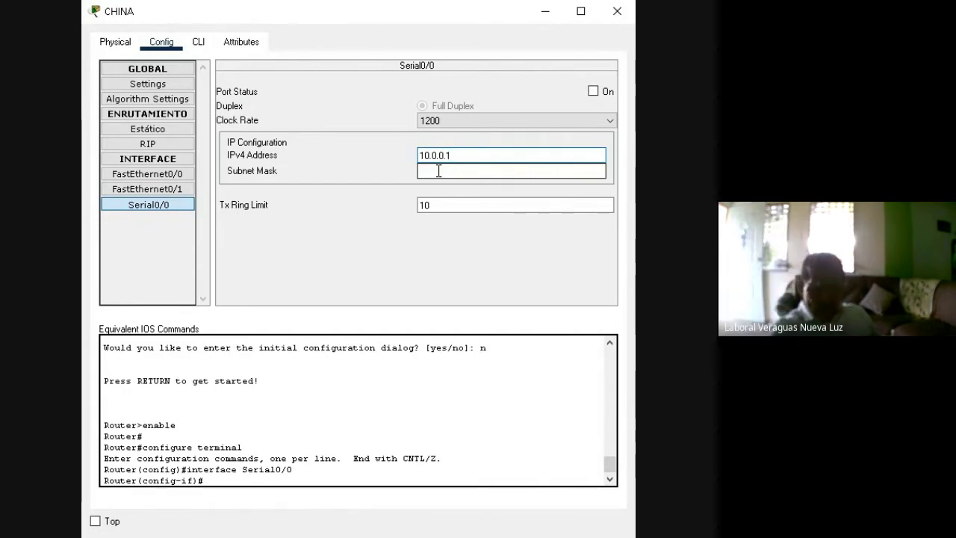
pyautogui.click(435, 172)
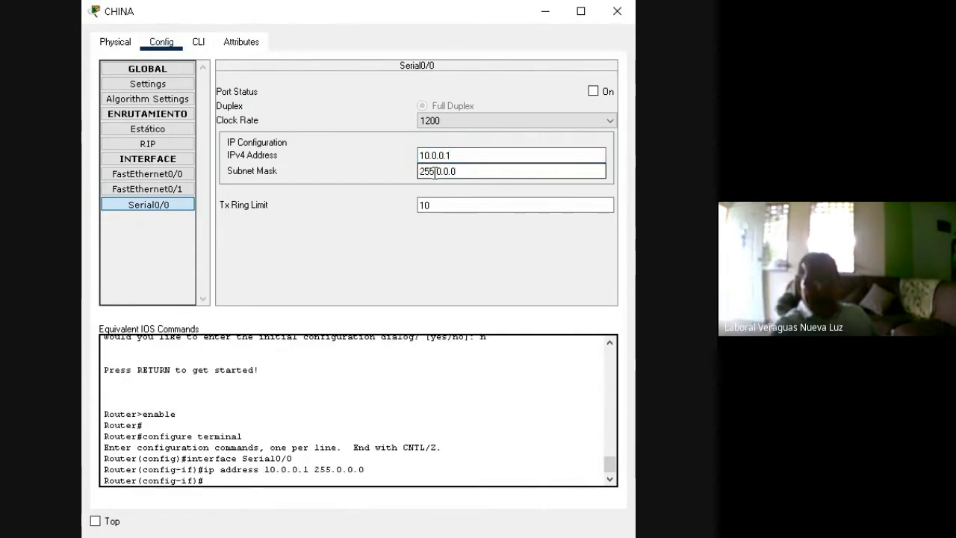
pyautogui.click(592, 91)
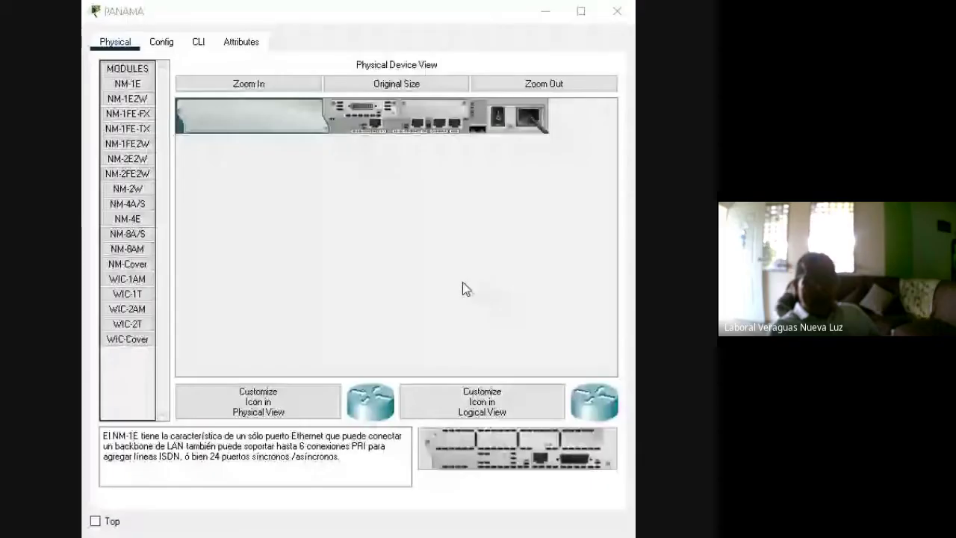
# - Power off the PANAMÁ router, place the NM-Cover and WIC-Cover over their slots again, and power it back on
pyautogui.click(136, 266)
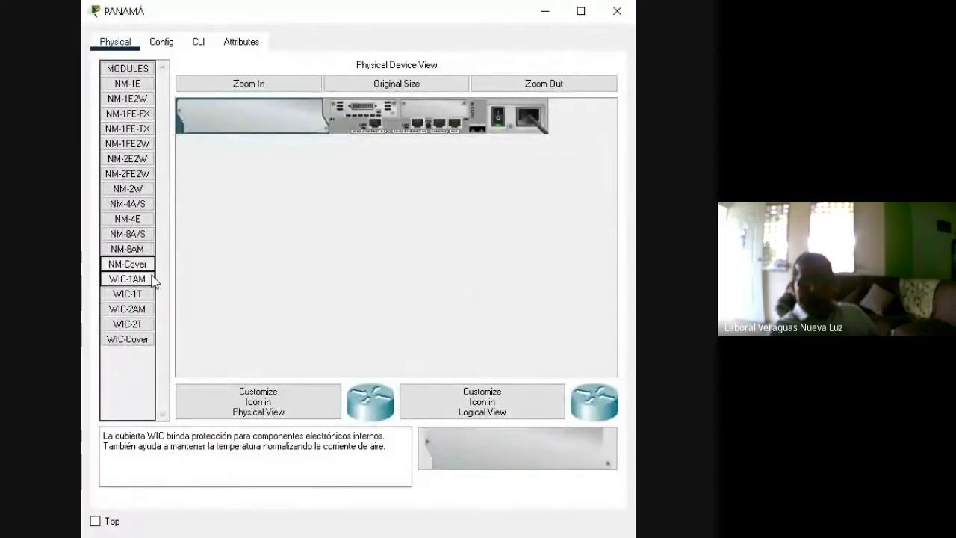
pyautogui.click(499, 117)
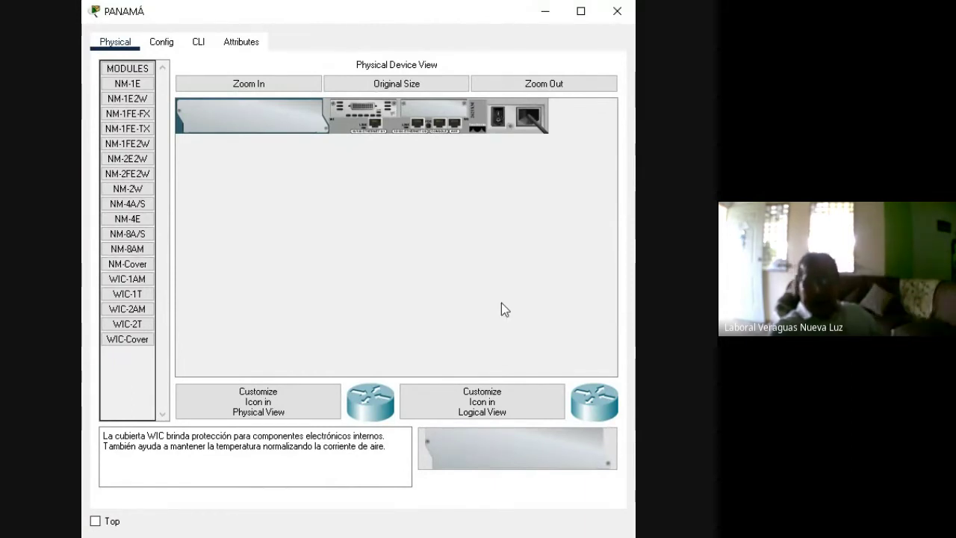
pyautogui.moveTo(512, 452); pyautogui.dragTo(265, 118)
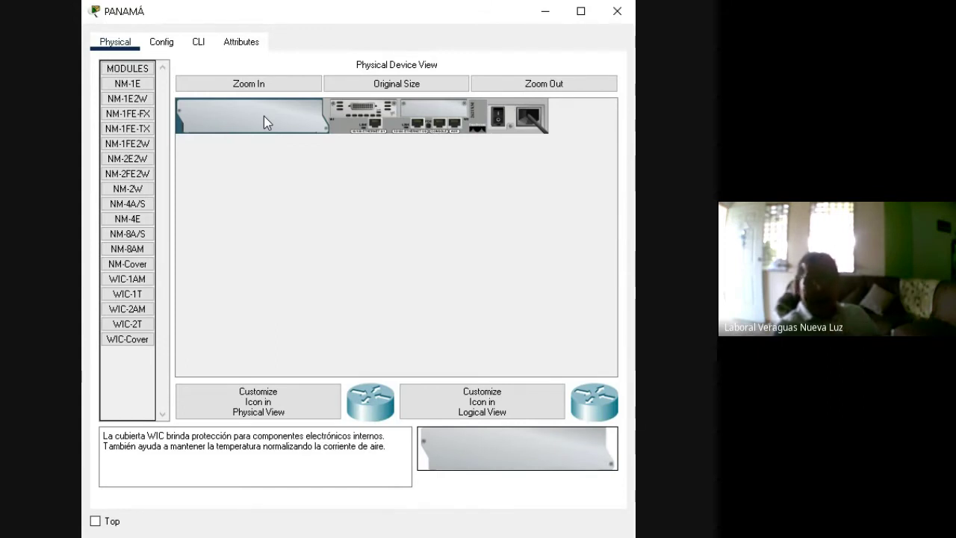
pyautogui.click(147, 340)
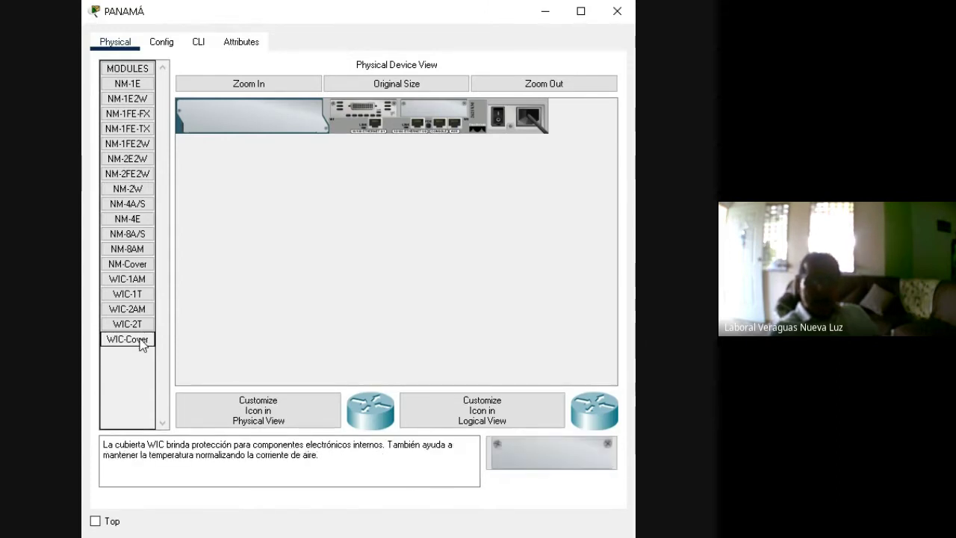
pyautogui.moveTo(514, 463); pyautogui.dragTo(439, 114)
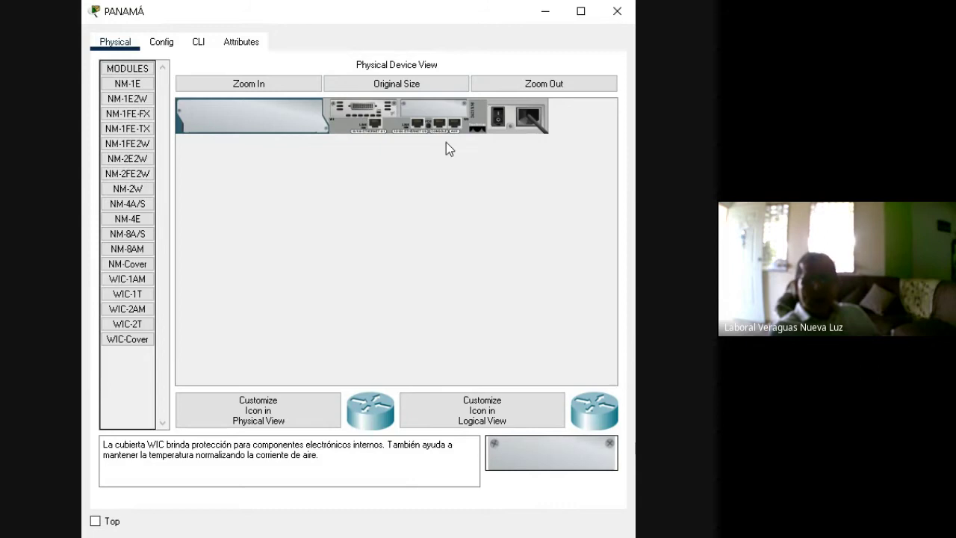
pyautogui.click(498, 118)
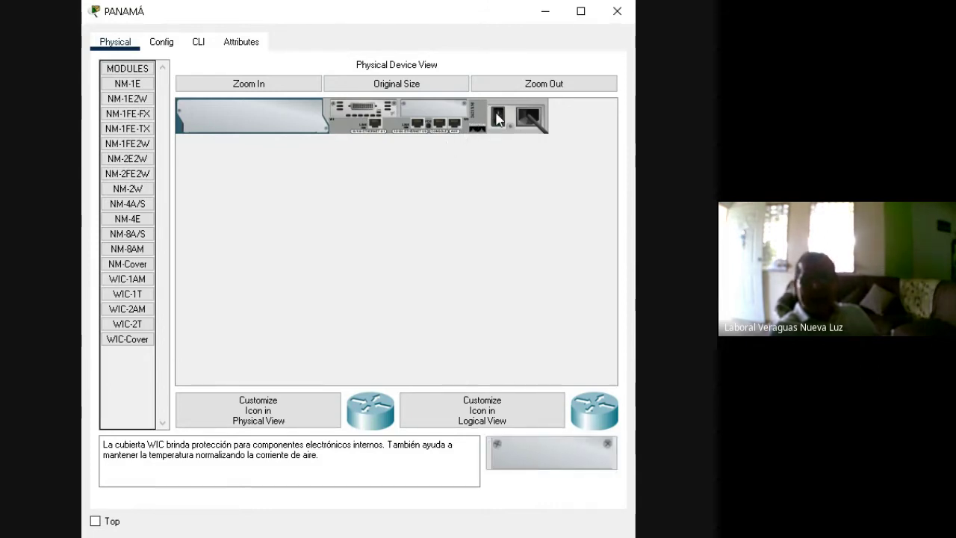
pyautogui.click(498, 118)
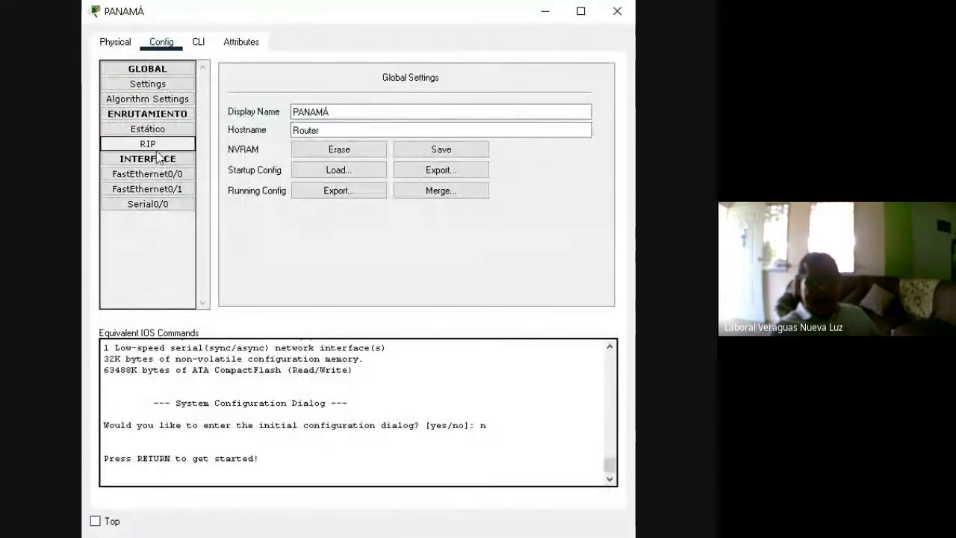
# - Configure the PANAMÁ router's Serial0/0 interface with IPv4 address 10.0.0.2 and subnet mask 255.0.0.0, enable the port, and close the router's window
pyautogui.click(154, 206)
pyautogui.click(429, 155)
pyautogui.write('10.0.')
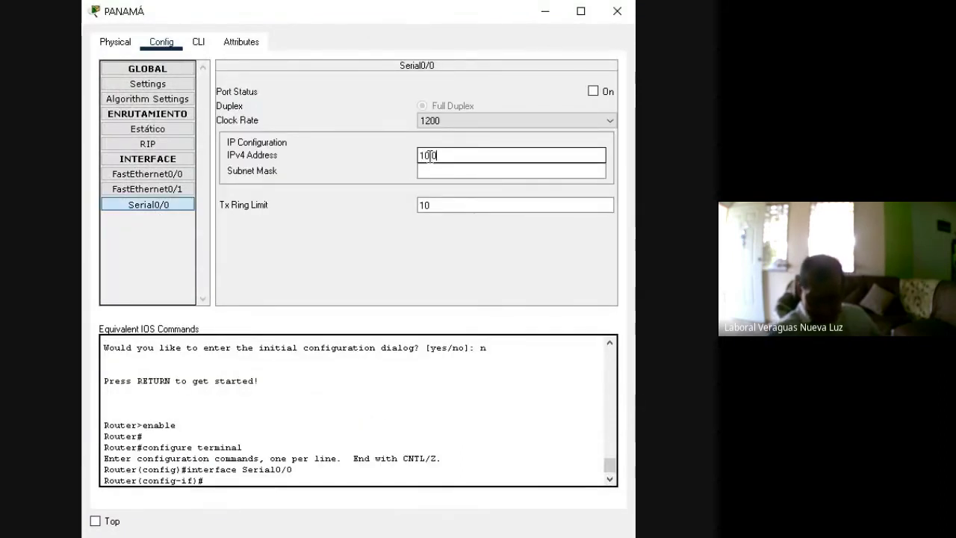
pyautogui.write('0')
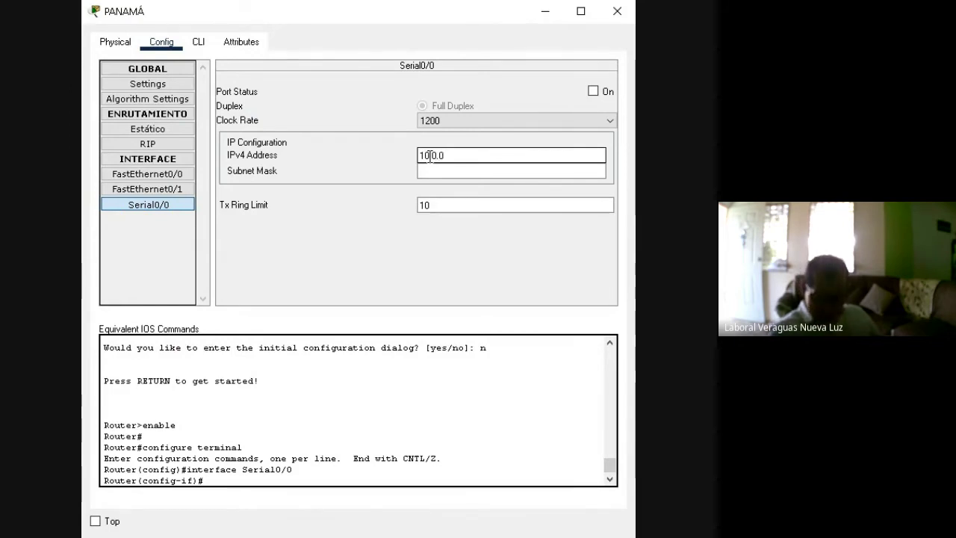
pyautogui.click(449, 172)
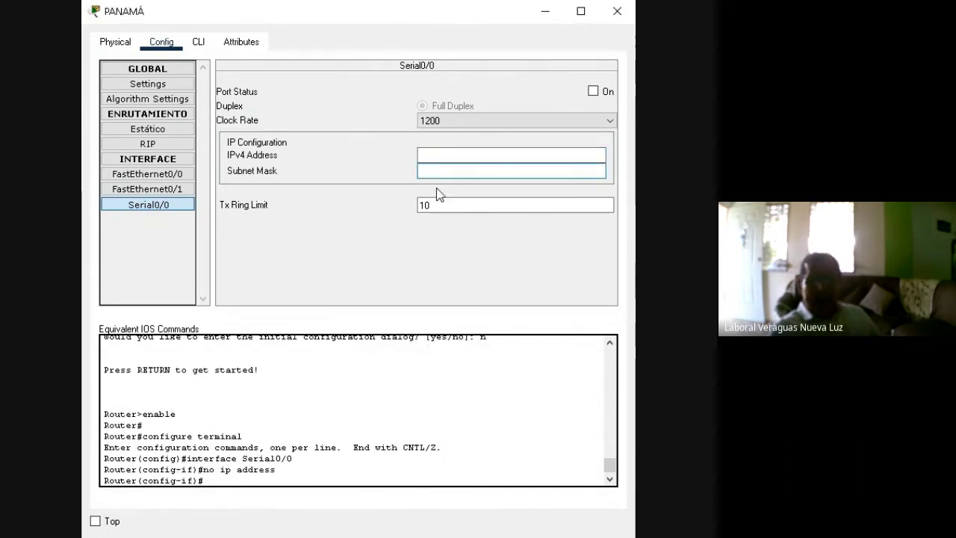
pyautogui.click(438, 155)
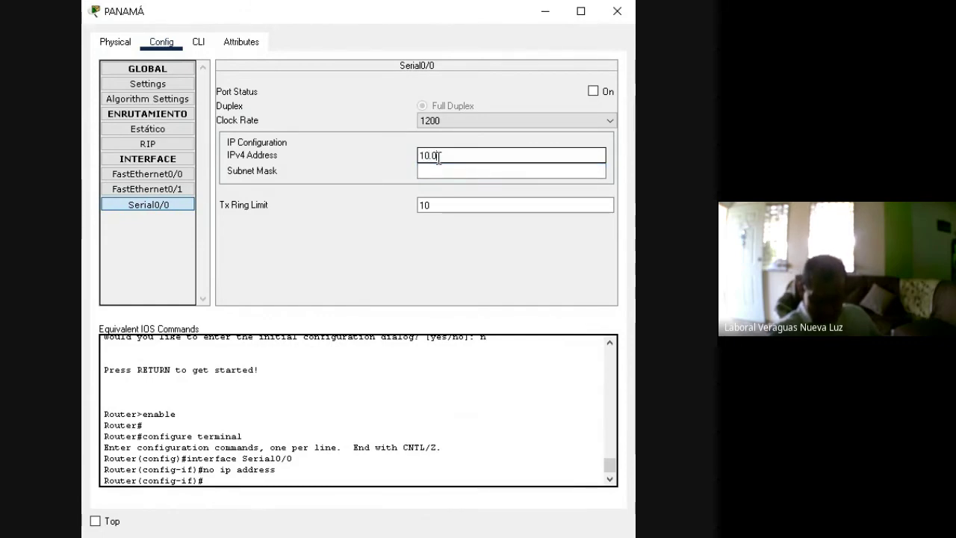
pyautogui.write('10.0.0.2')
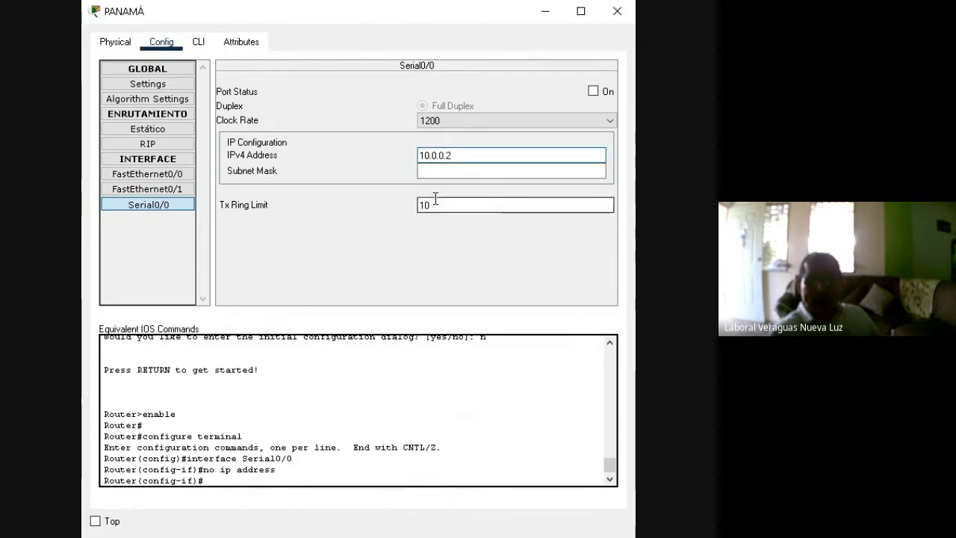
pyautogui.click(452, 173)
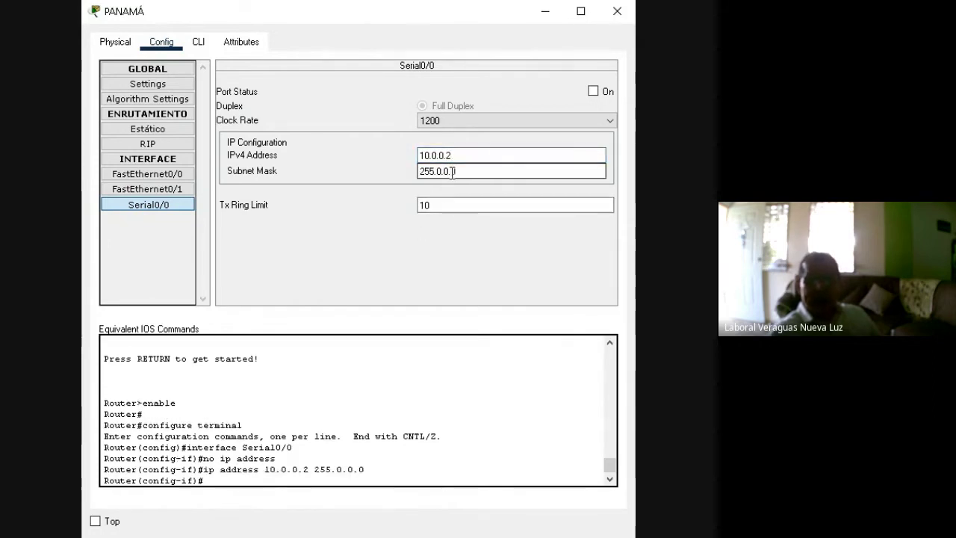
pyautogui.click(592, 91)
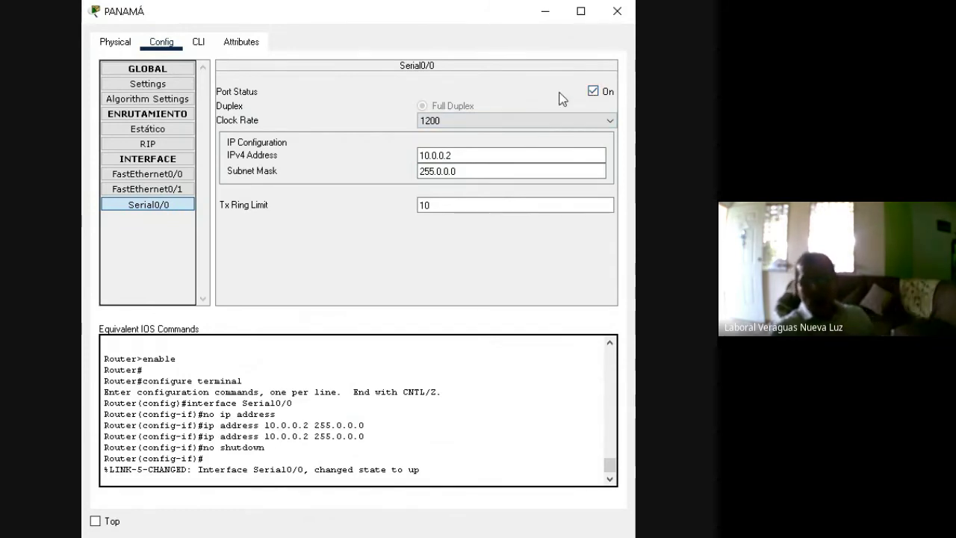
pyautogui.click(516, 155)
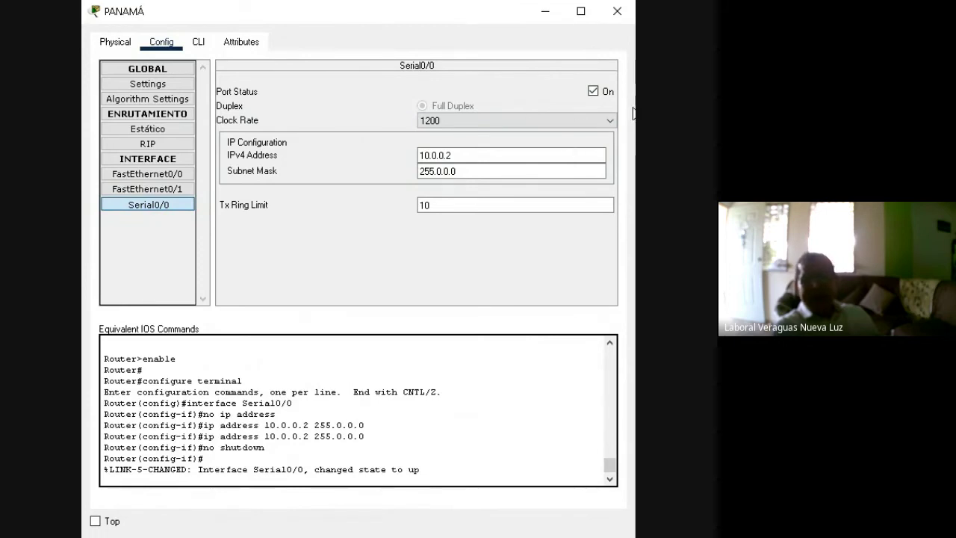
pyautogui.click(615, 12)
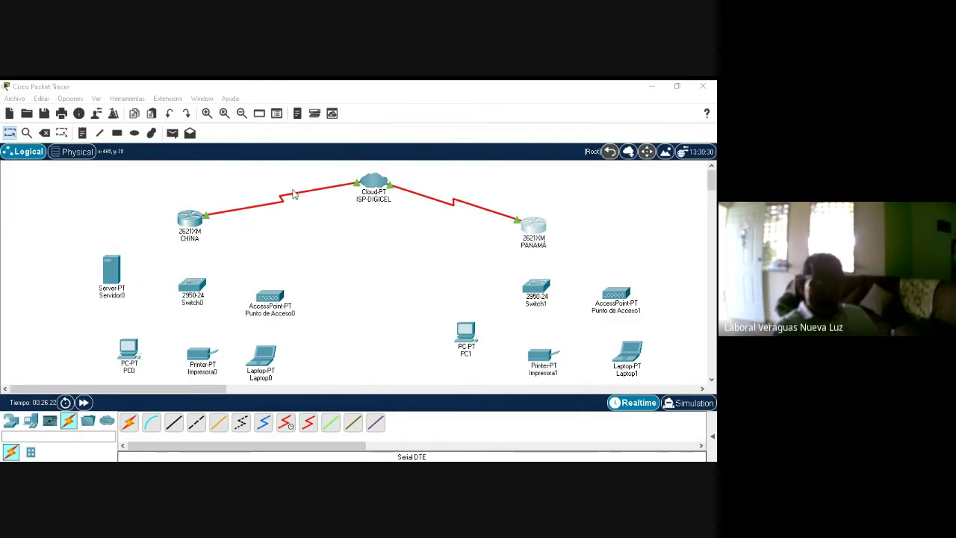
# - Connect Switch0 to the CHINA router and to Servidor0 with copper straight-through cables
pyautogui.click(171, 424)
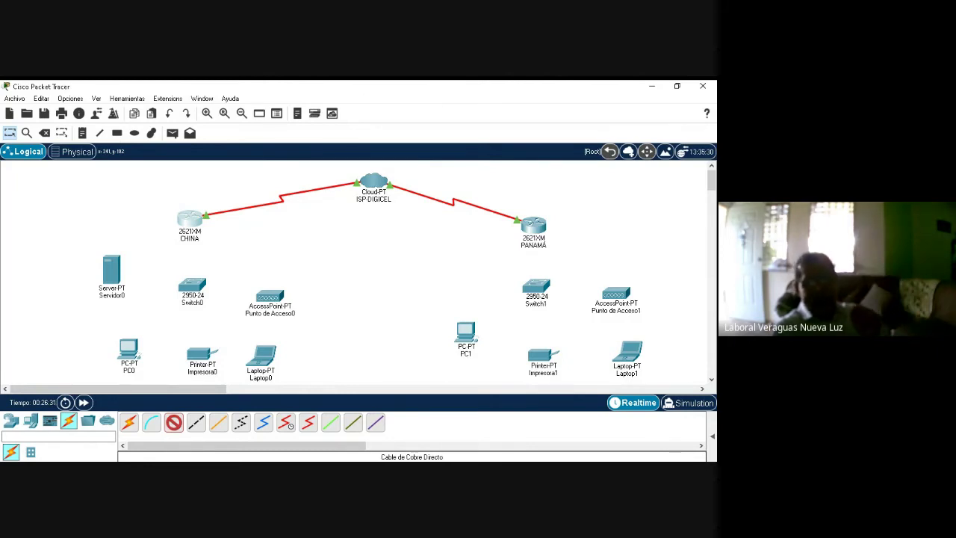
pyautogui.click(190, 218)
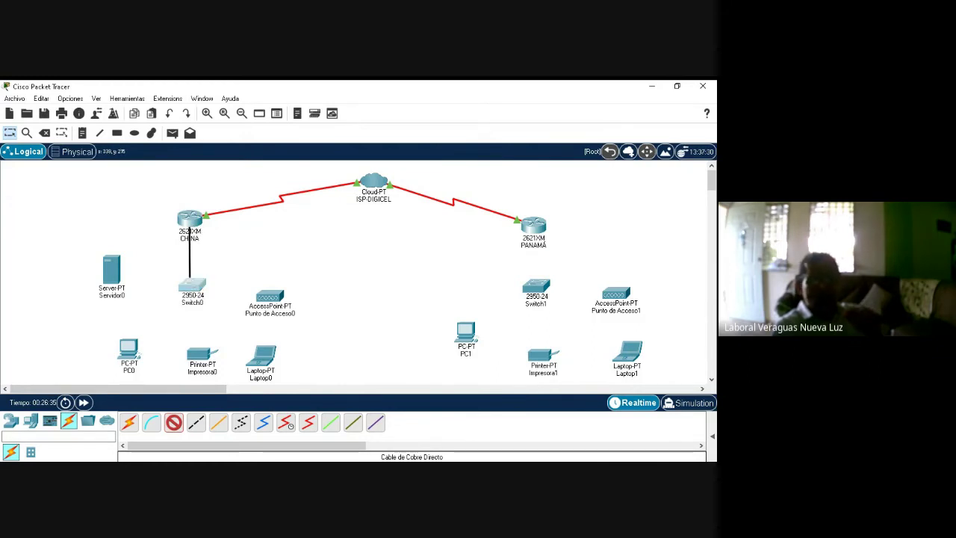
pyautogui.click(191, 284)
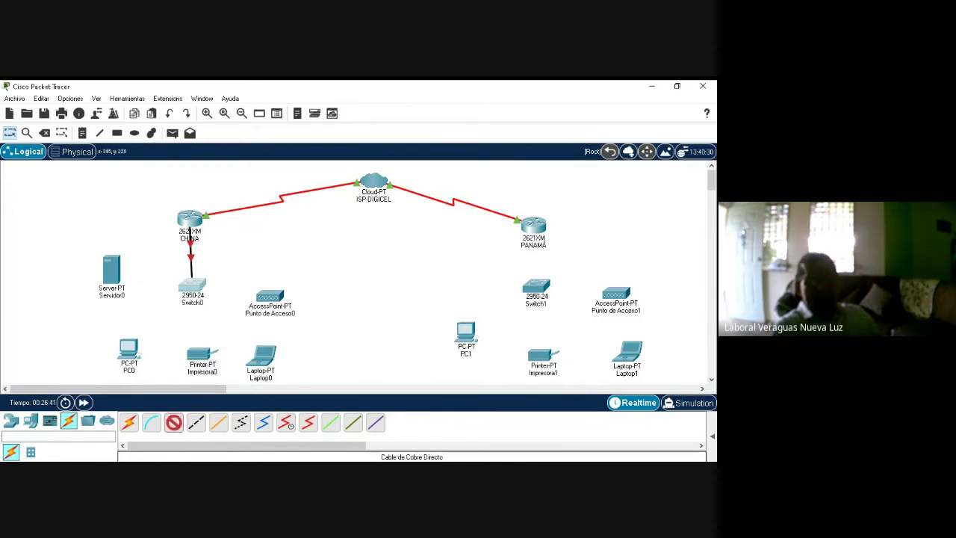
pyautogui.click(191, 284)
pyautogui.click(112, 270)
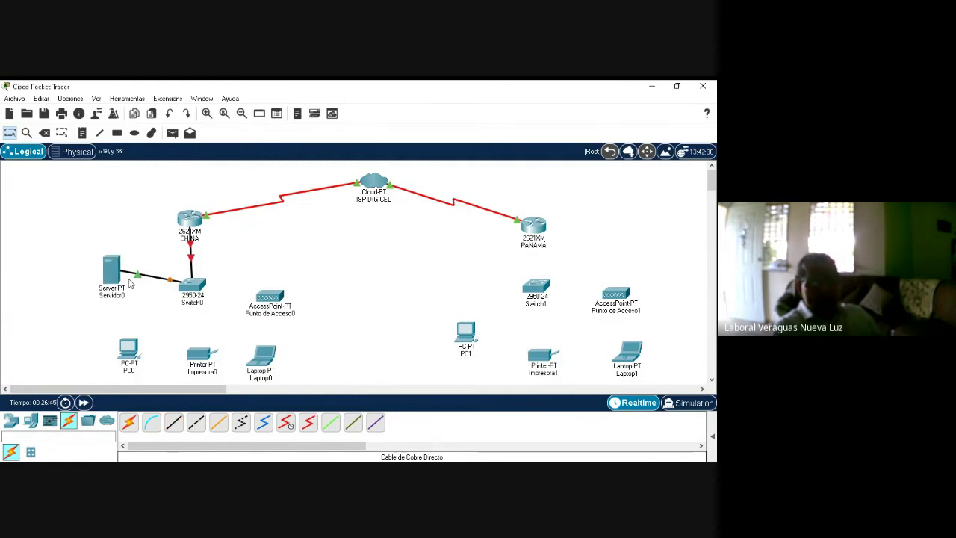
# - Connect PC0, Impresora0 and Punto de Acceso0 to Switch0 with copper straight-through cables
pyautogui.click(174, 422)
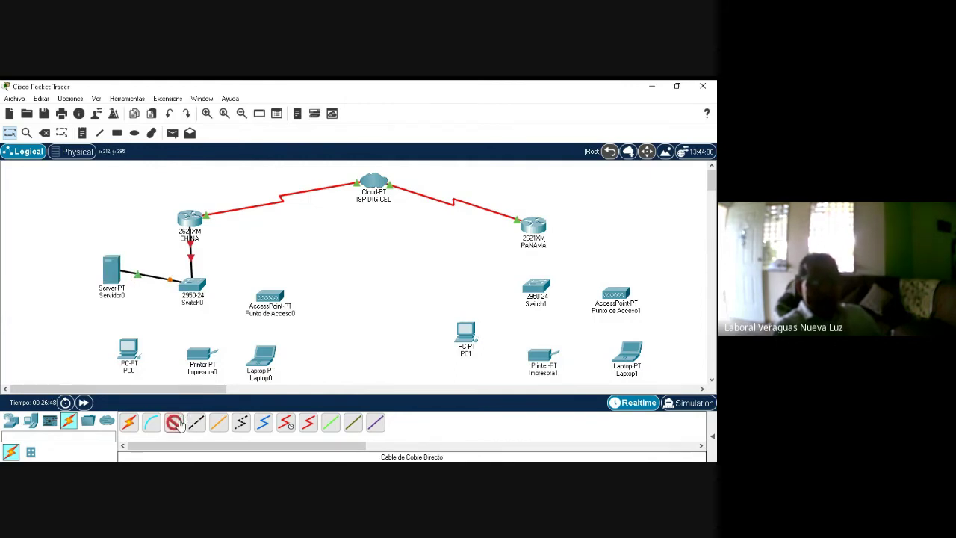
pyautogui.click(191, 284)
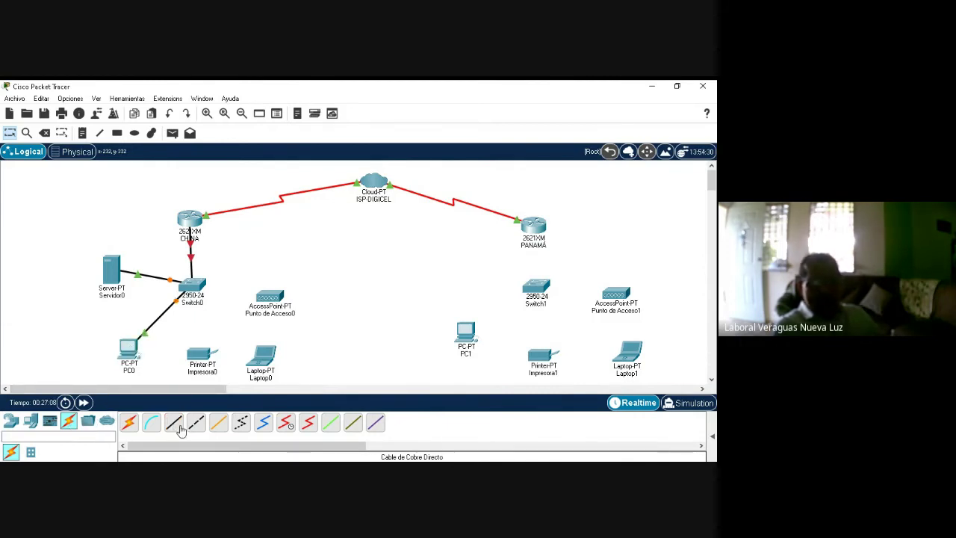
pyautogui.click(175, 426)
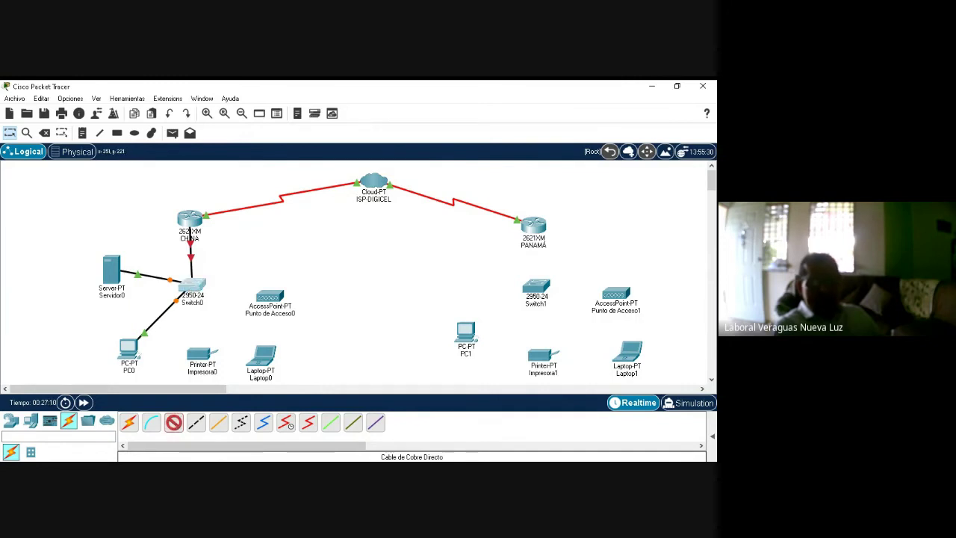
pyautogui.click(192, 286)
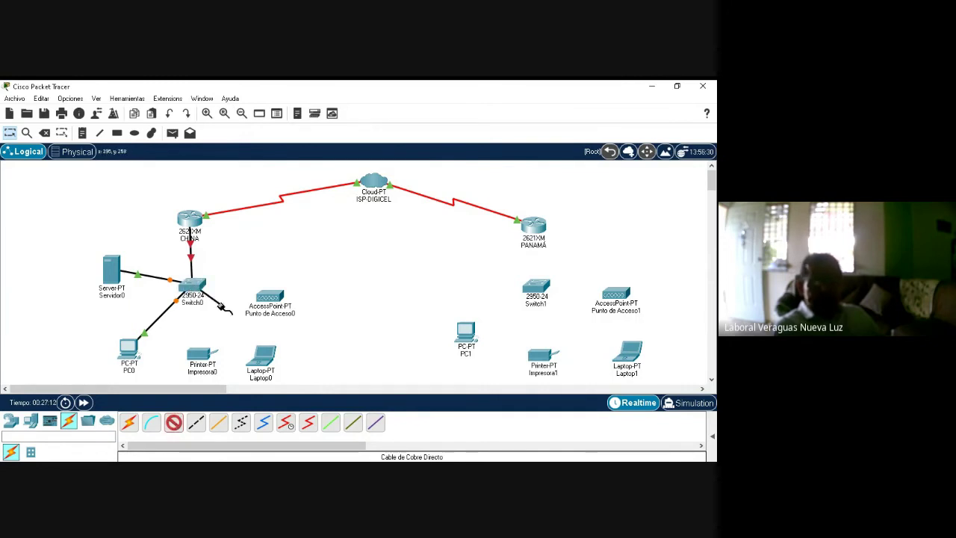
pyautogui.click(200, 354)
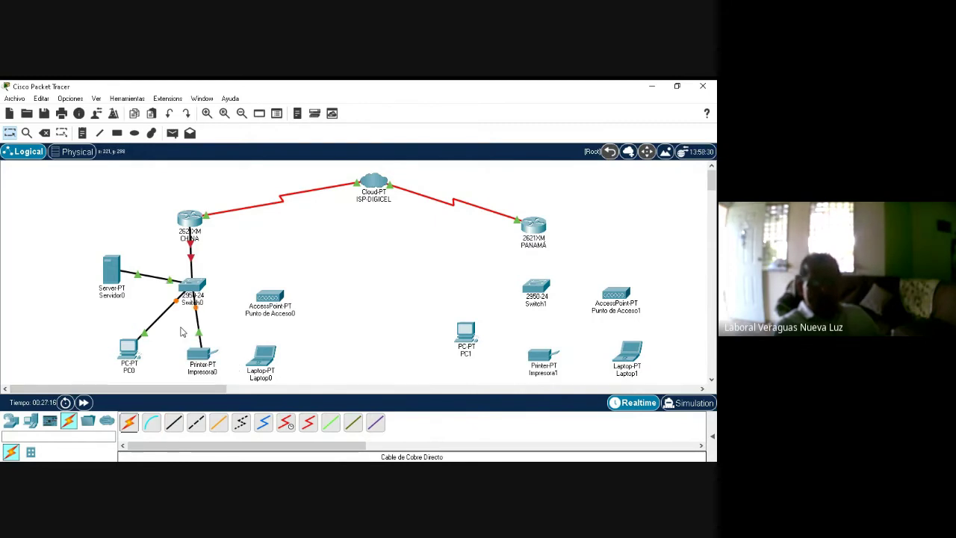
pyautogui.click(174, 423)
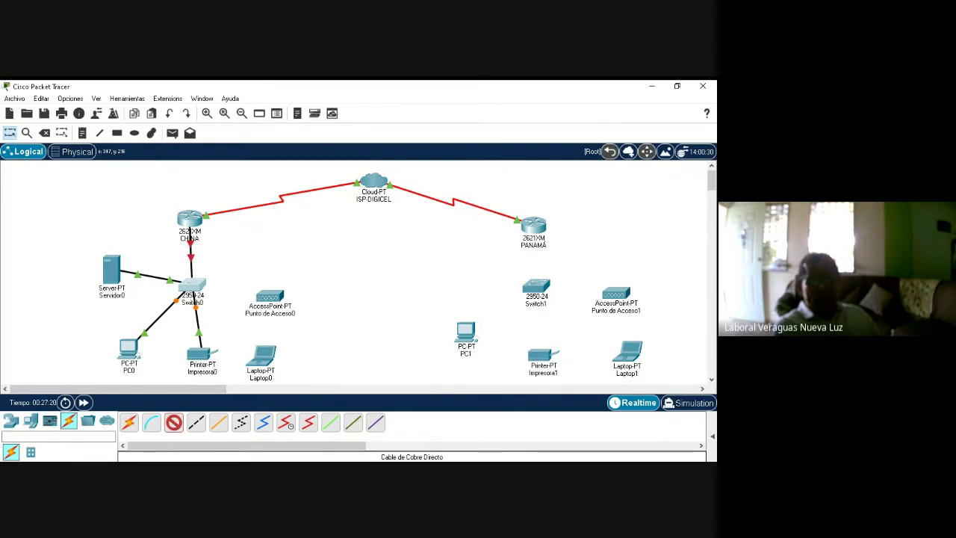
pyautogui.click(192, 286)
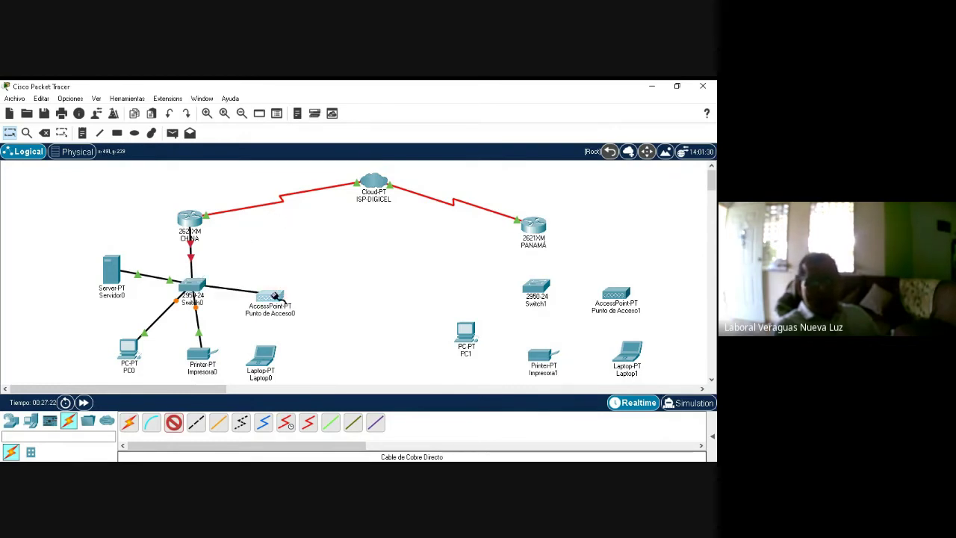
pyautogui.click(260, 293)
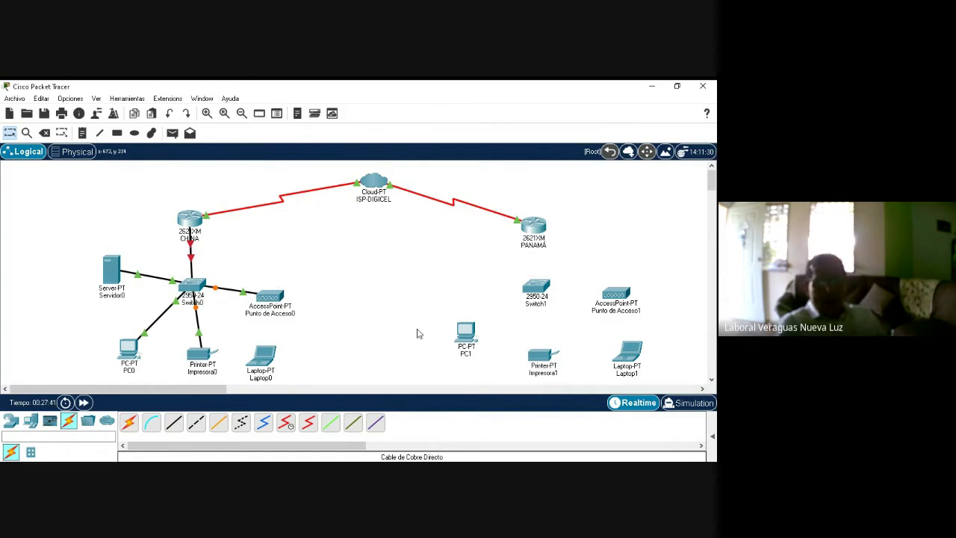
# - Connect Switch1 to the PANAMÁ router and to PC1 with copper straight-through cables
pyautogui.click(174, 424)
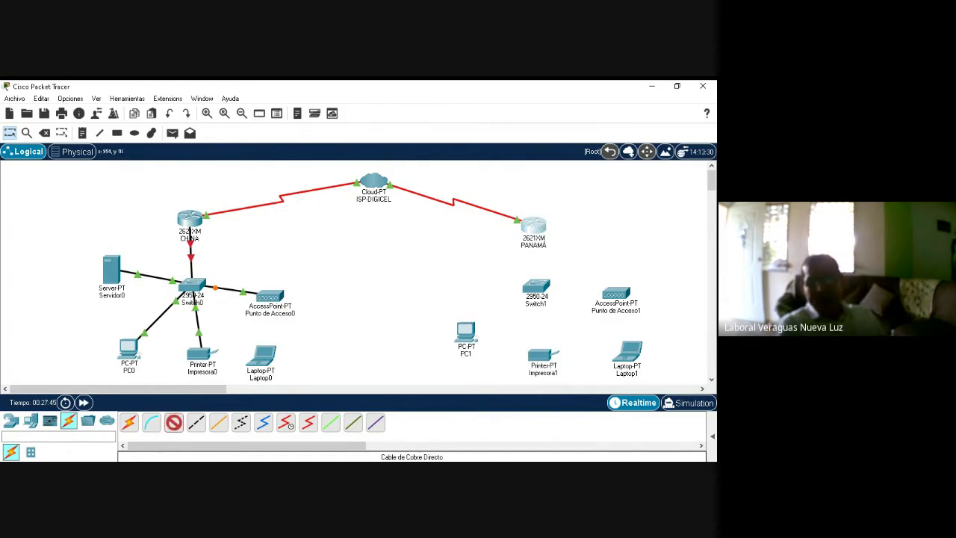
pyautogui.click(533, 224)
pyautogui.click(536, 288)
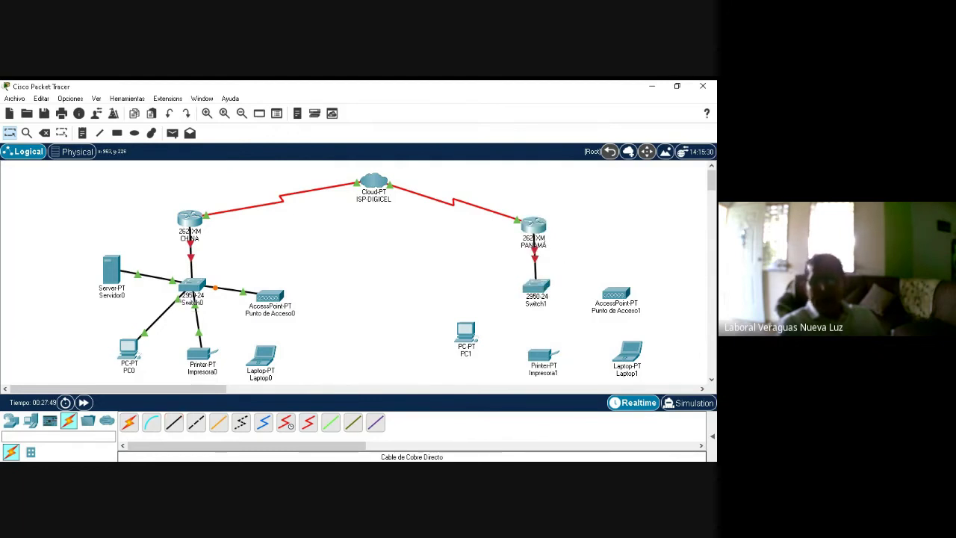
pyautogui.click(174, 423)
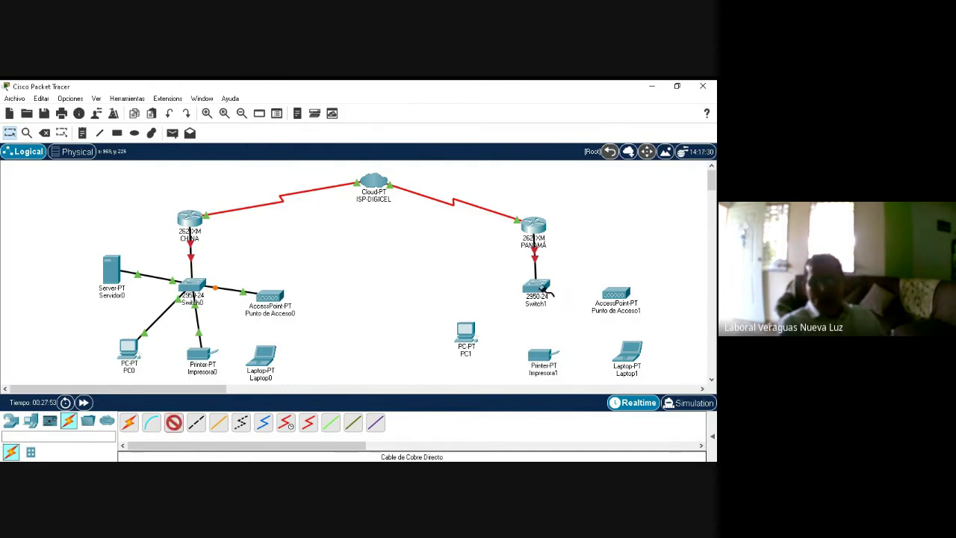
pyautogui.click(537, 288)
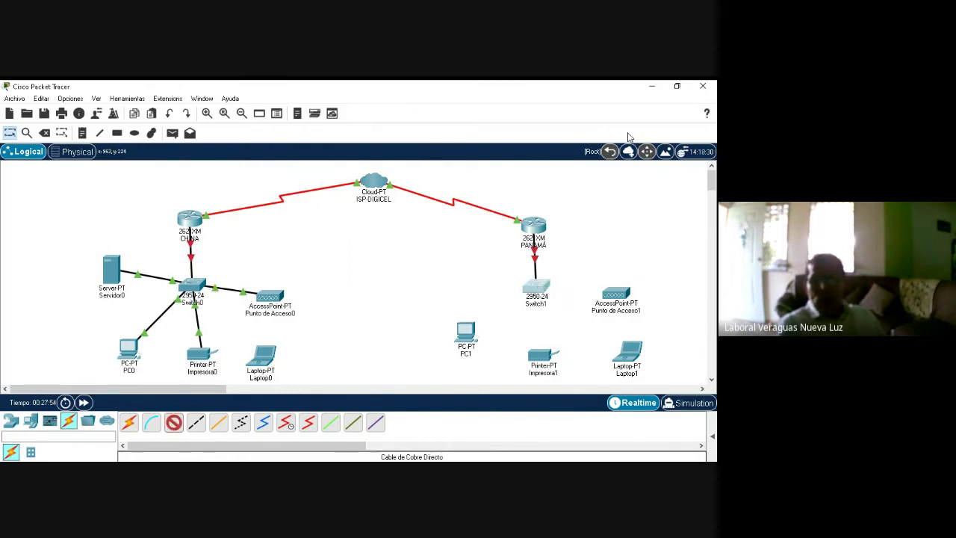
pyautogui.click(465, 331)
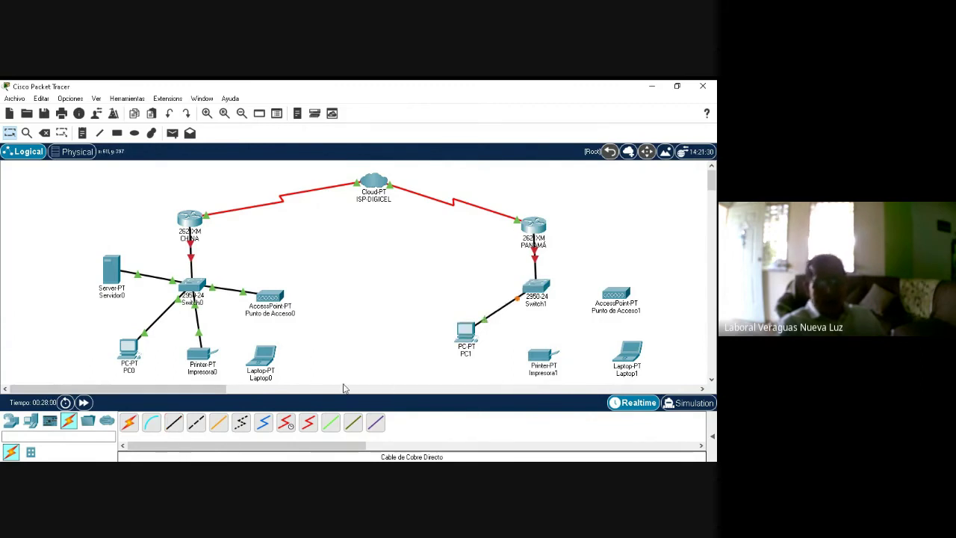
# - Connect Impresora1 and Punto de Acceso1 to Switch1 with copper straight-through cables
pyautogui.click(173, 423)
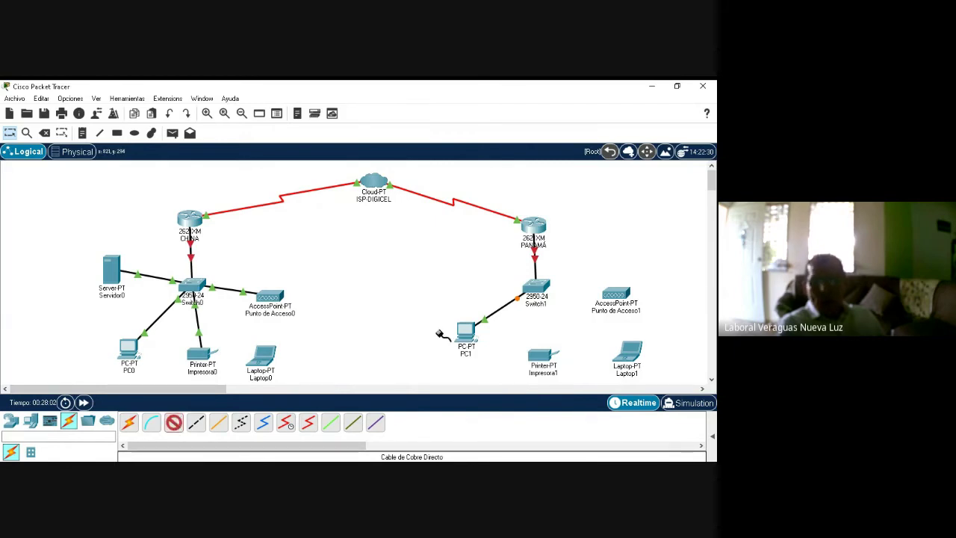
pyautogui.click(535, 290)
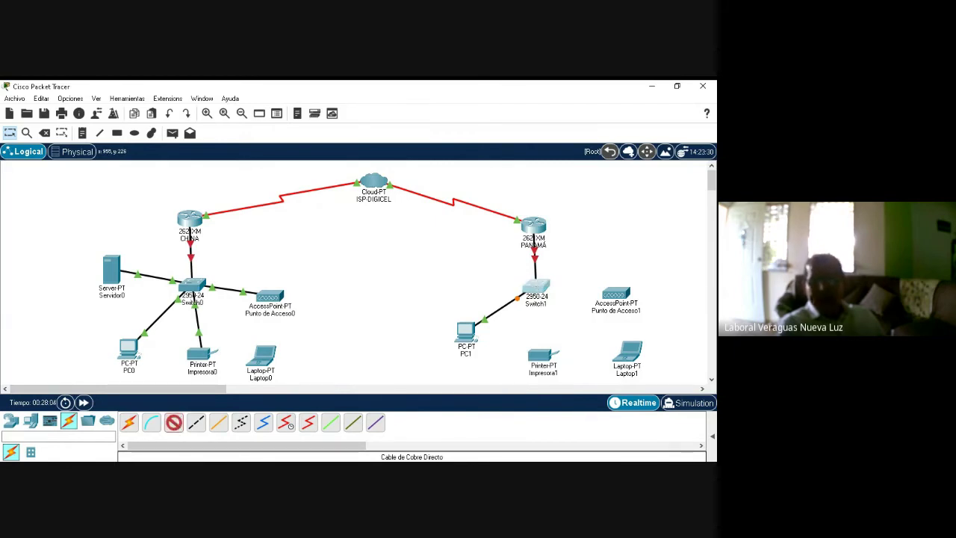
pyautogui.click(542, 355)
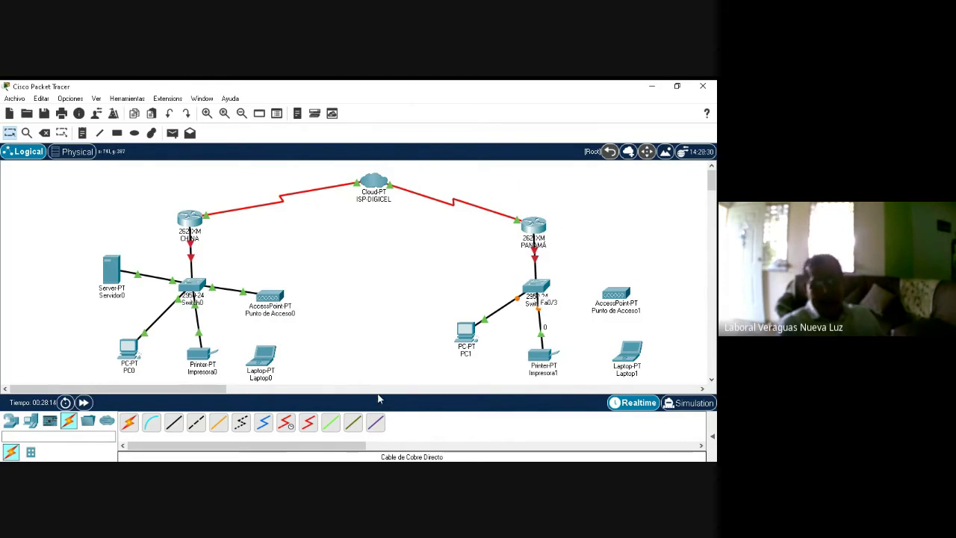
pyautogui.click(173, 423)
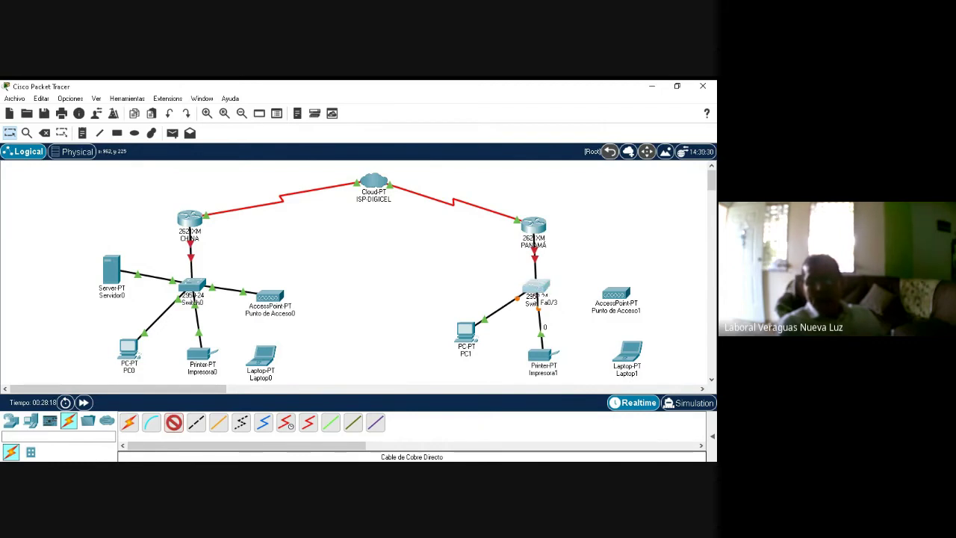
pyautogui.click(536, 286)
pyautogui.click(567, 268)
pyautogui.click(617, 295)
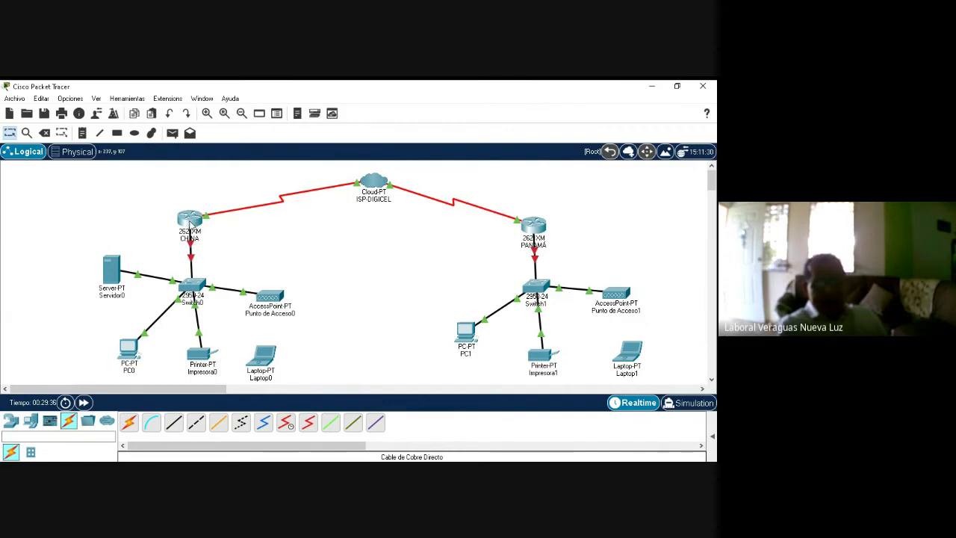
# - Open the CHINA router's configuration
pyautogui.click(190, 221)
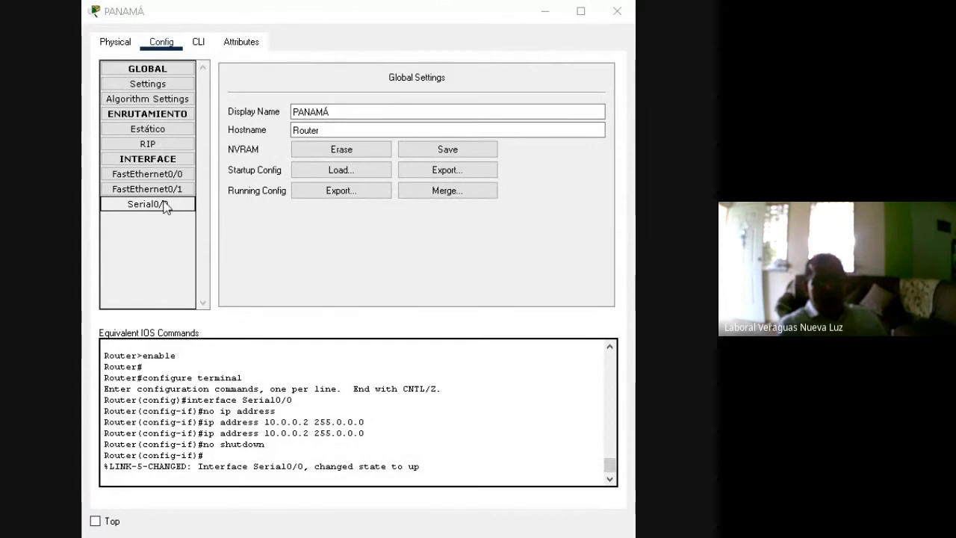
# - Set the PANAMÁ router's FastEthernet0/0 to 192.168.2.1 with subnet mask 255.255.255.0 and turn the port on
pyautogui.click(153, 174)
pyautogui.click(432, 173)
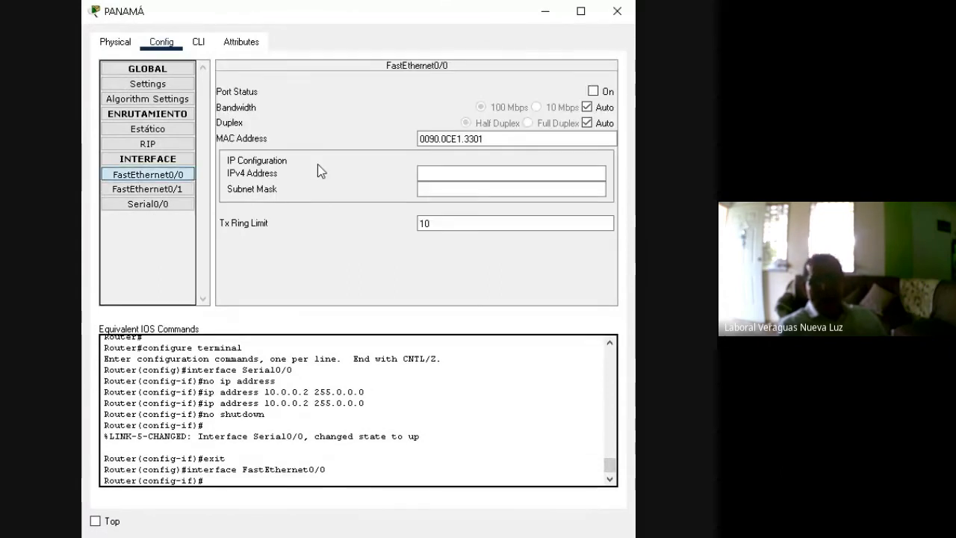
pyautogui.write('192.168.2.1')
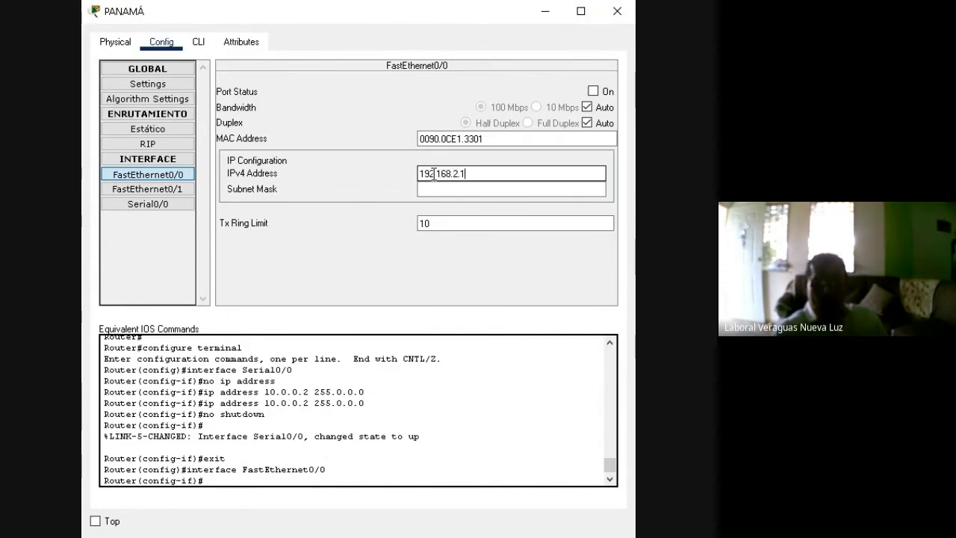
pyautogui.click(442, 189)
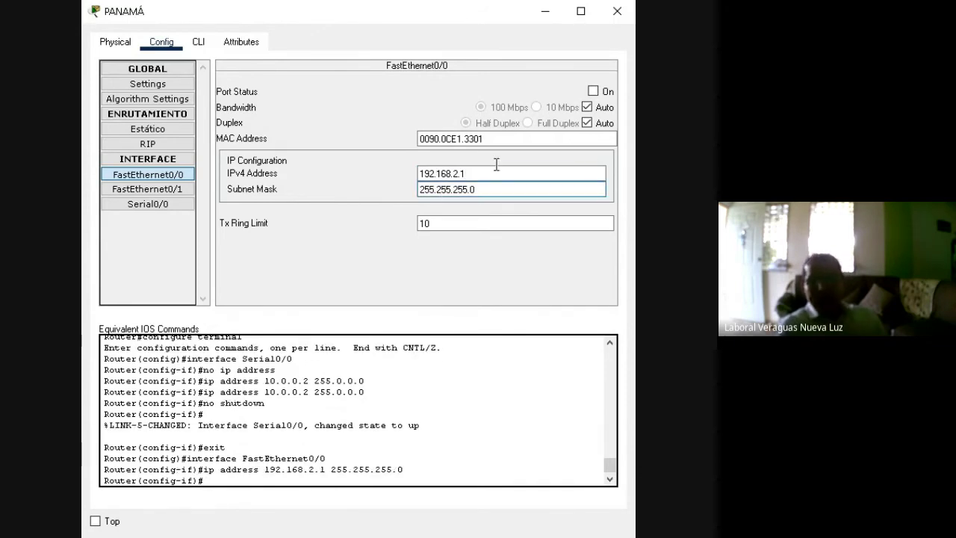
pyautogui.click(592, 91)
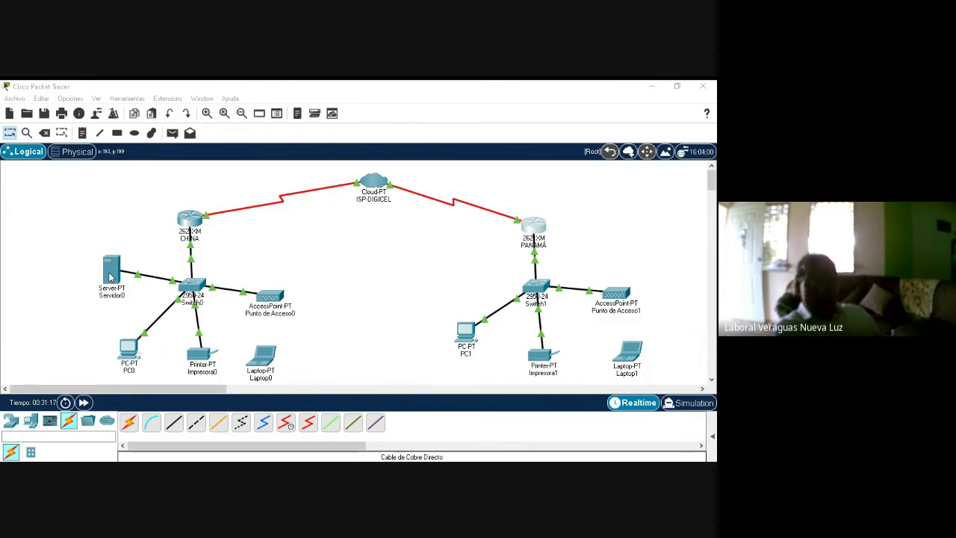
# - Rename Servidor0 as AP-455-455
pyautogui.click(109, 277)
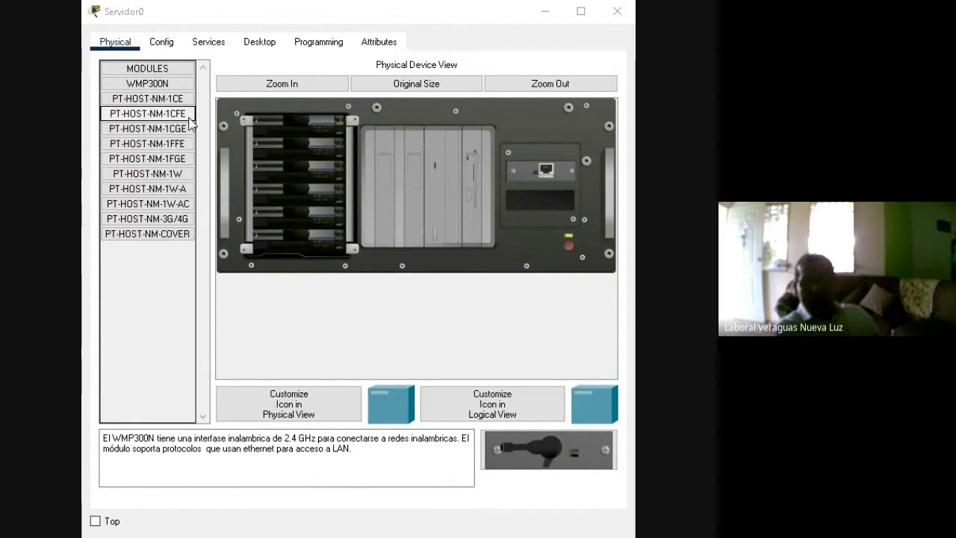
pyautogui.click(162, 43)
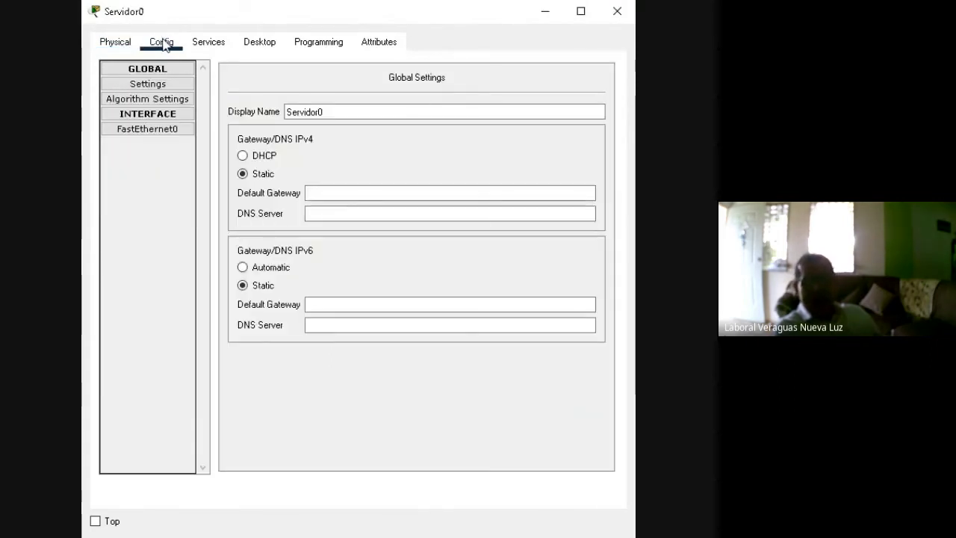
pyautogui.click(334, 110)
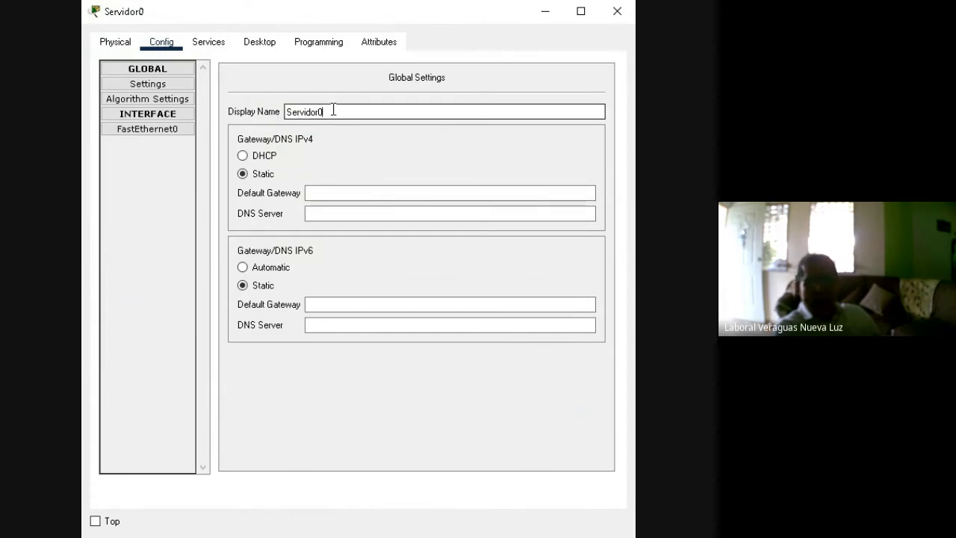
pyautogui.press('BackSpace')
pyautogui.press('BackSpace')
pyautogui.press('BackSpace')
pyautogui.press('BackSpace')
pyautogui.press('BackSpace')
pyautogui.press('BackSpace')
pyautogui.press('BackSpace')
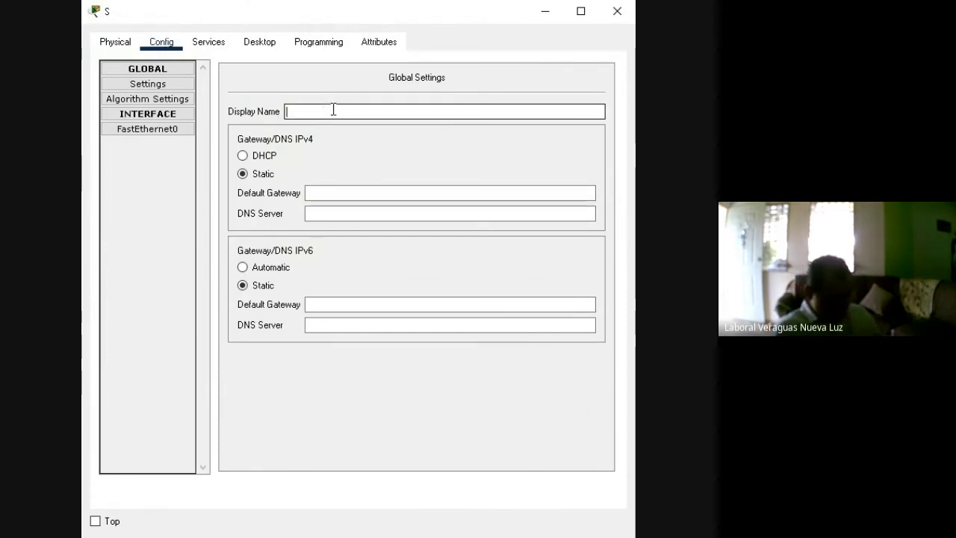
pyautogui.write('AP')
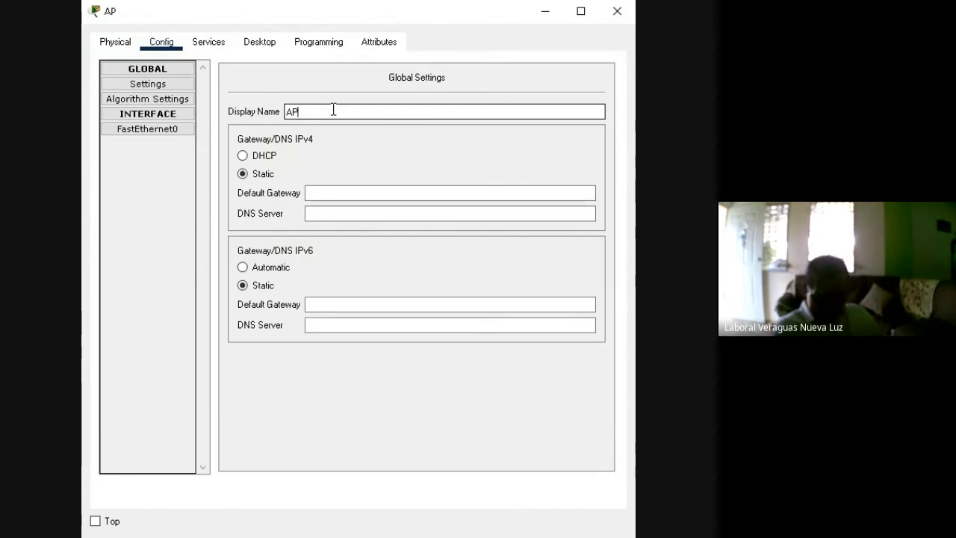
pyautogui.write('-')
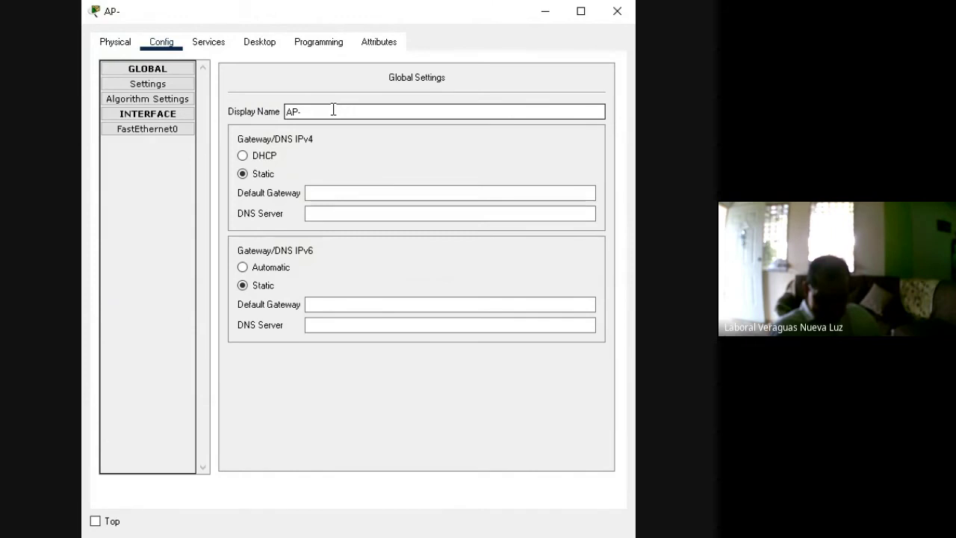
pyautogui.write('4')
pyautogui.write('55')
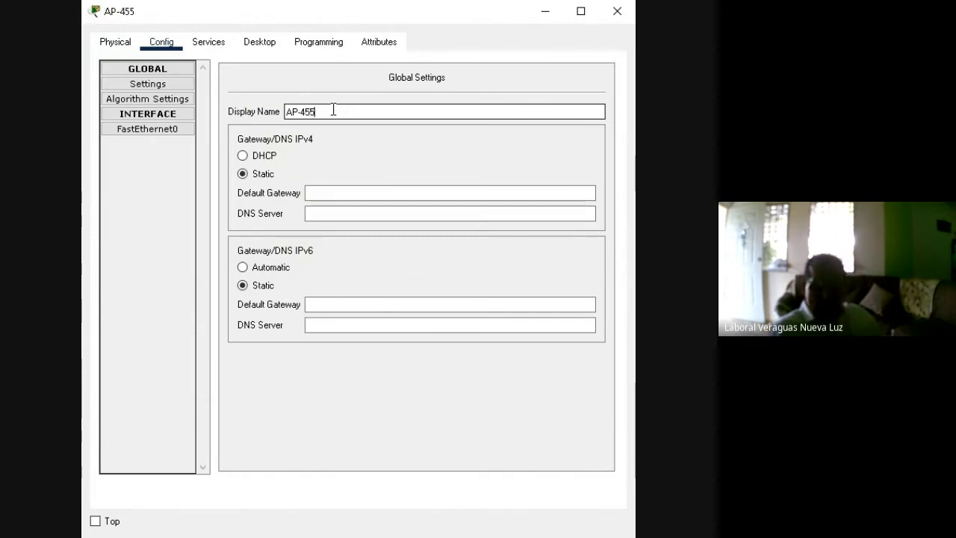
pyautogui.write('-455')
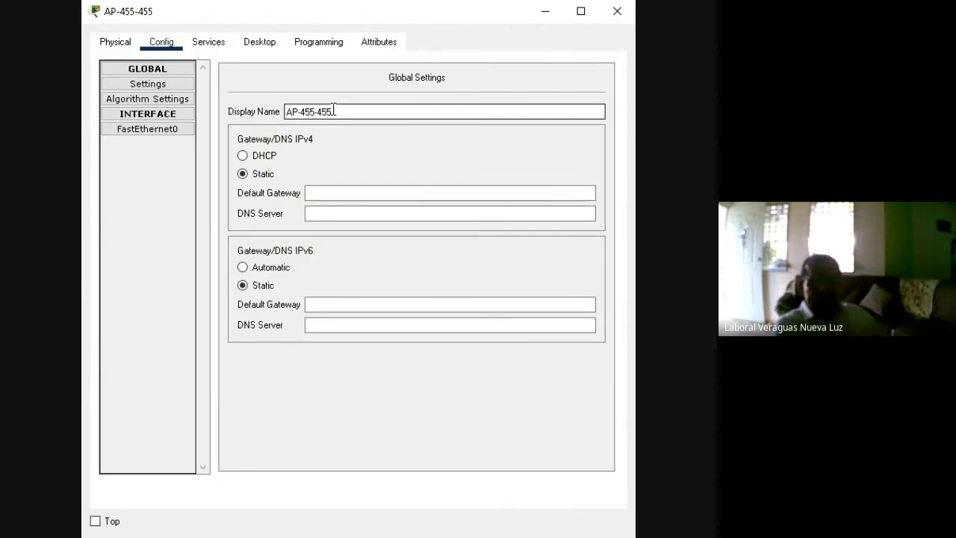
# - Set the server's static IPv4 default gateway to 192.168.1.2
pyautogui.click(315, 192)
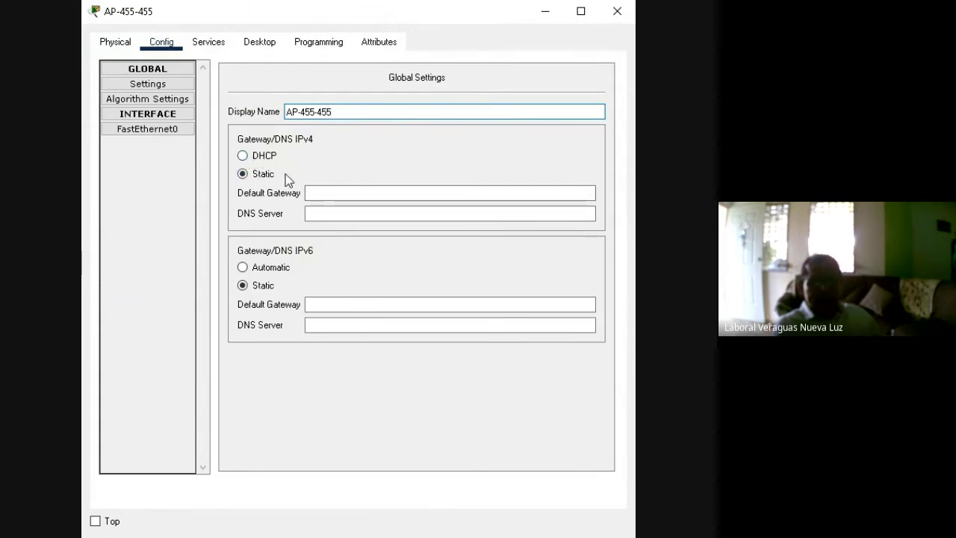
pyautogui.click(314, 192)
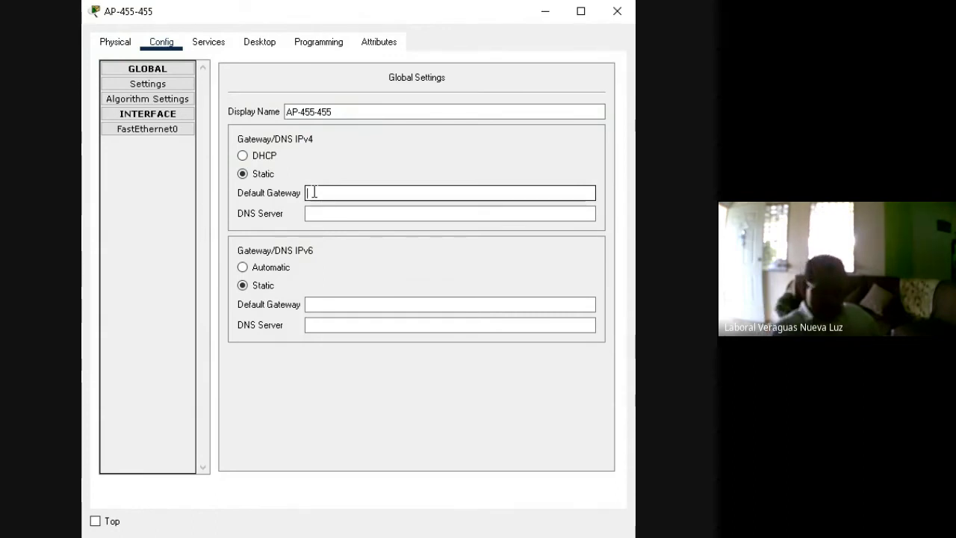
pyautogui.write('192')
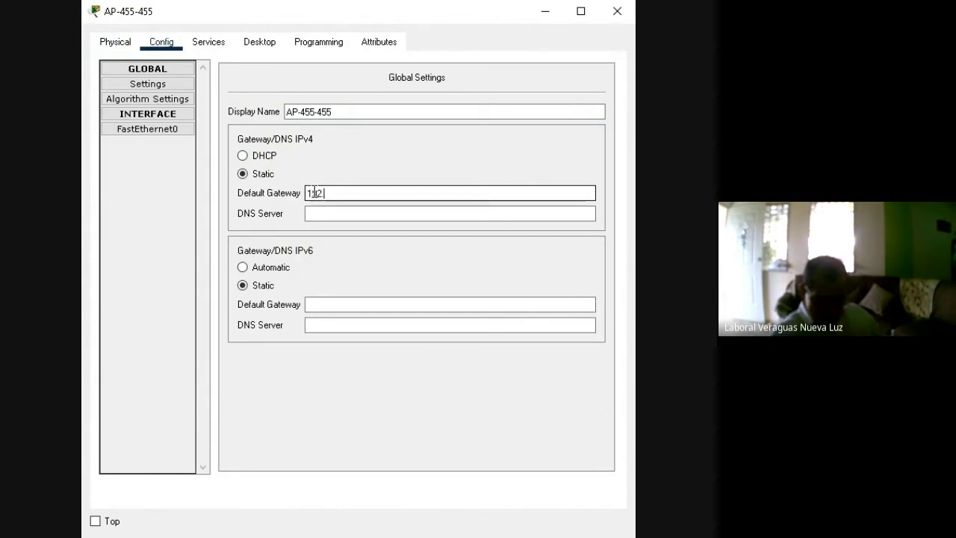
pyautogui.write('.168.')
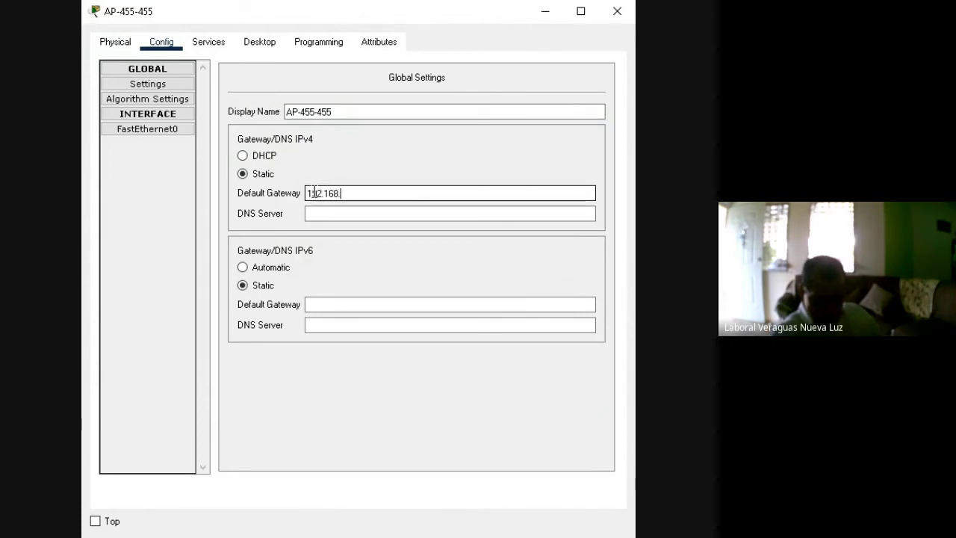
pyautogui.write('1.2')
pyautogui.click(324, 212)
pyautogui.click(326, 213)
pyautogui.click(395, 192)
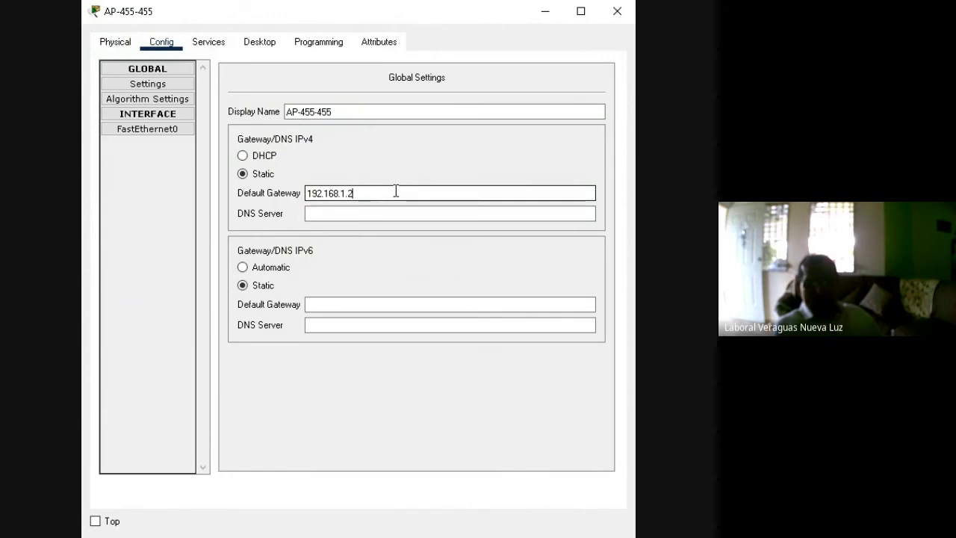
# - Turn on the server's DHCP service on FastEthernet0 and enter 192.168.1.1 as the pool's default gateway
pyautogui.click(215, 45)
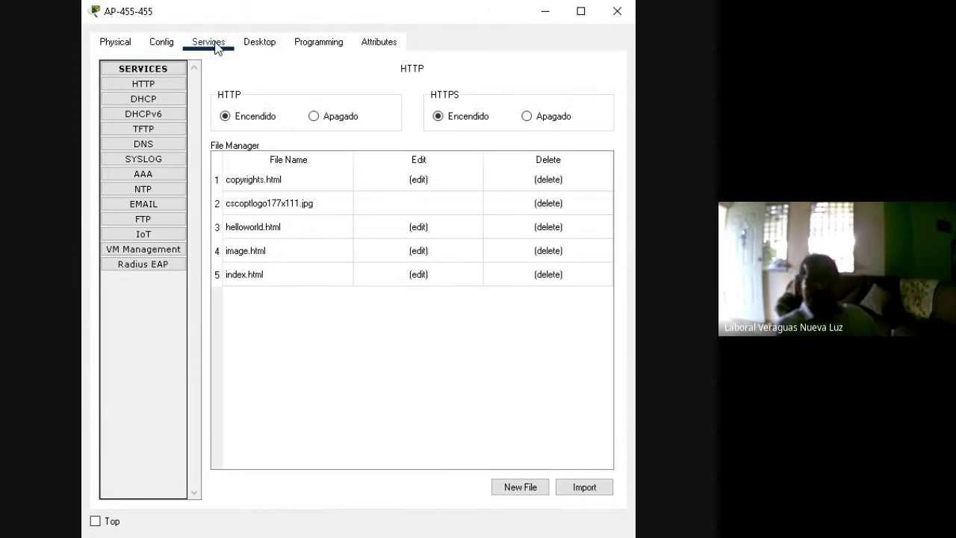
pyautogui.click(157, 101)
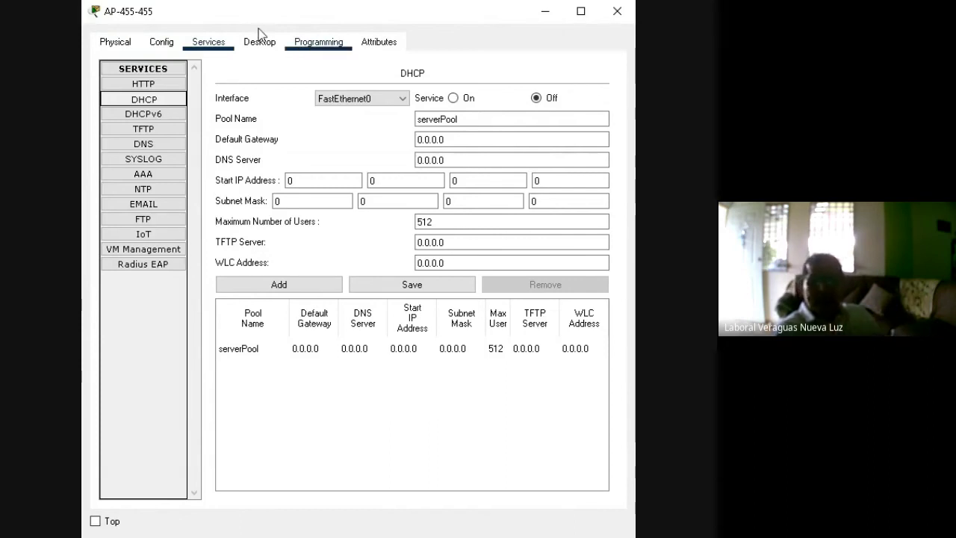
pyautogui.click(453, 100)
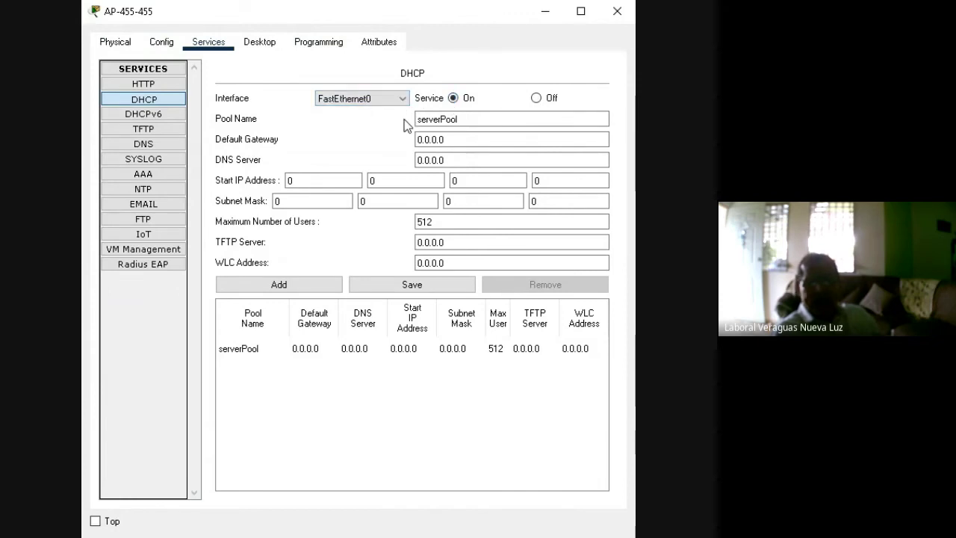
pyautogui.click(446, 140)
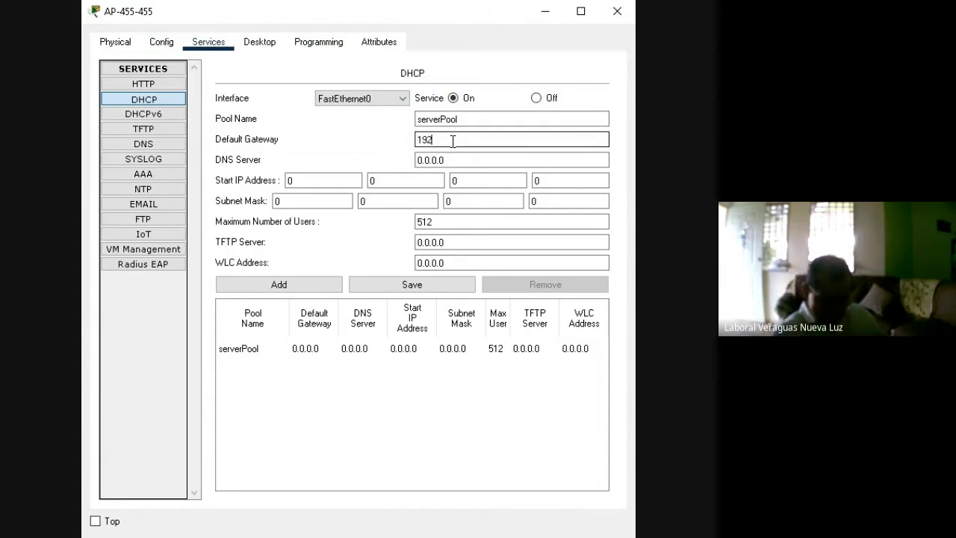
pyautogui.write('.168.')
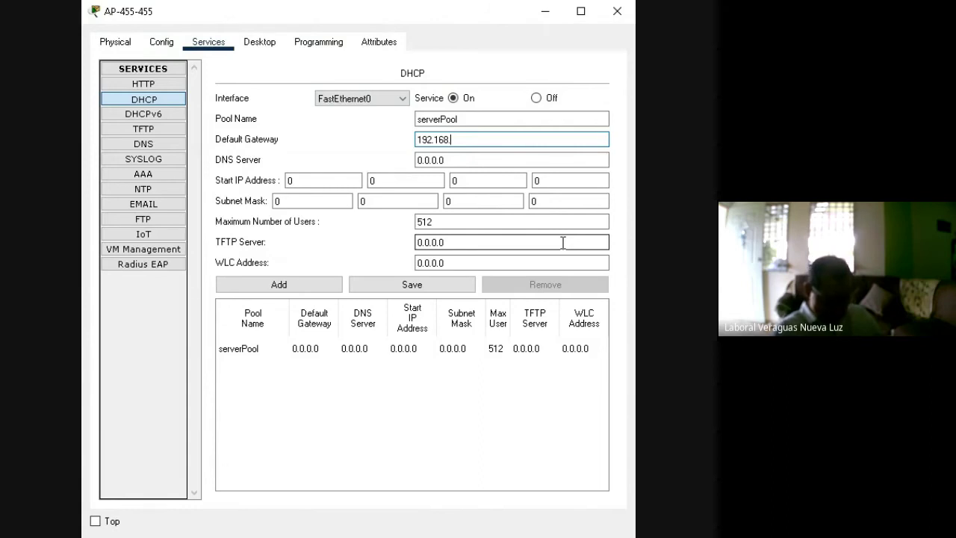
pyautogui.write('1.1')
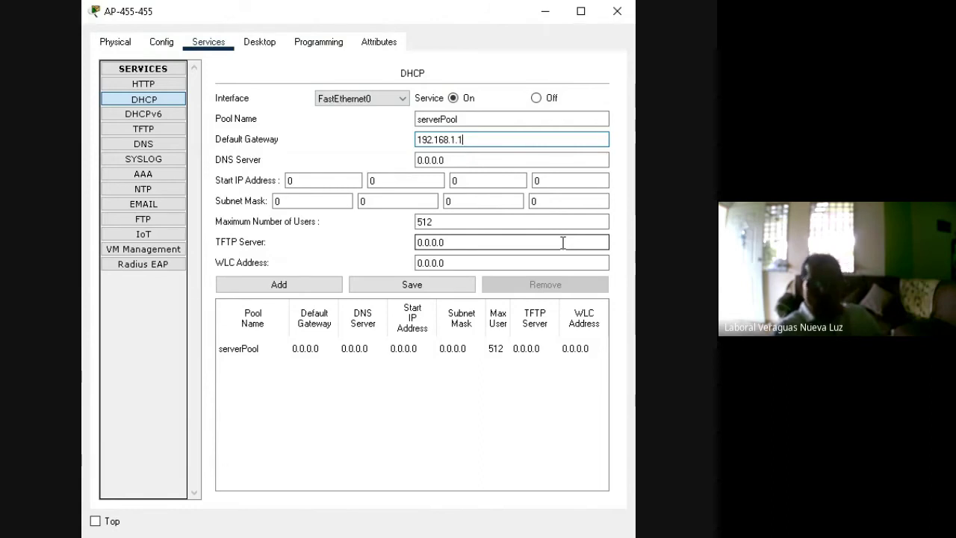
pyautogui.click(324, 139)
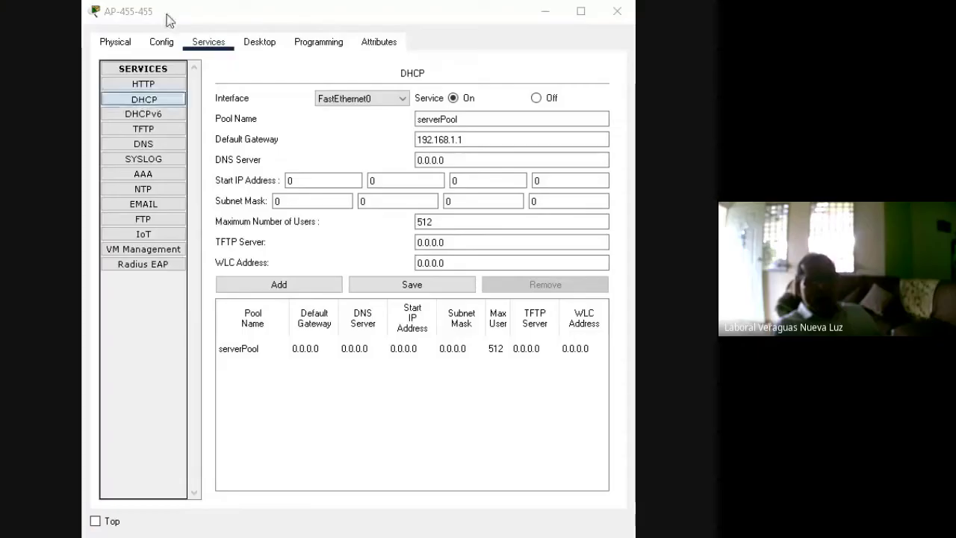
pyautogui.click(166, 47)
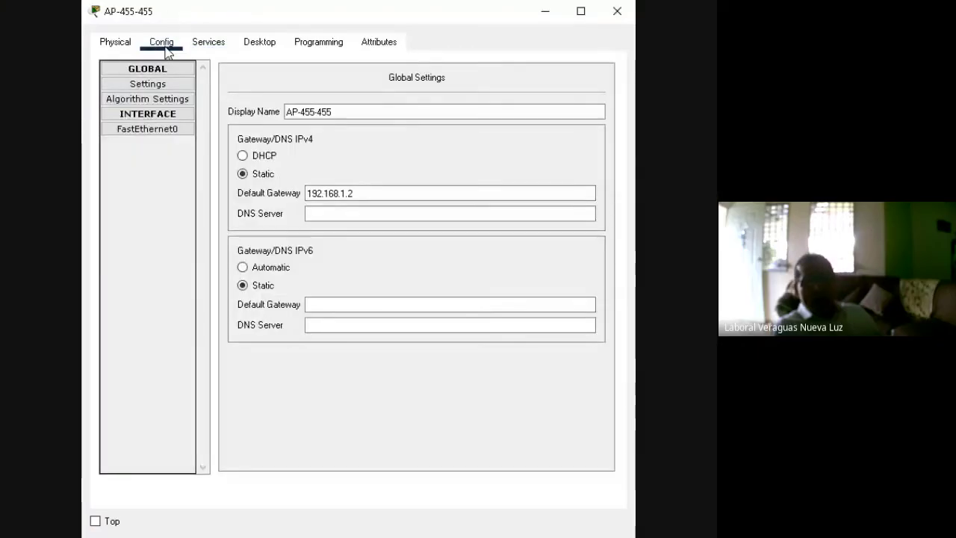
pyautogui.click(330, 112)
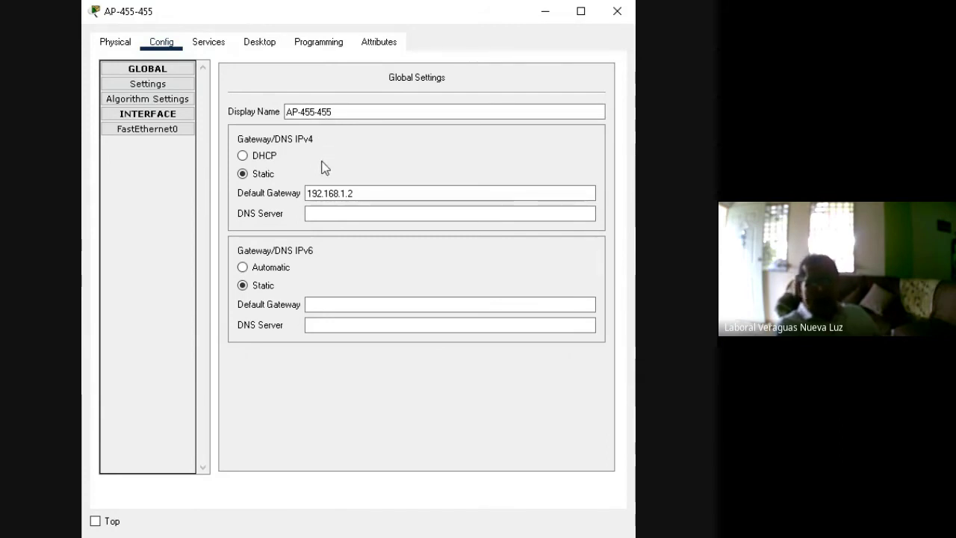
pyautogui.click(362, 196)
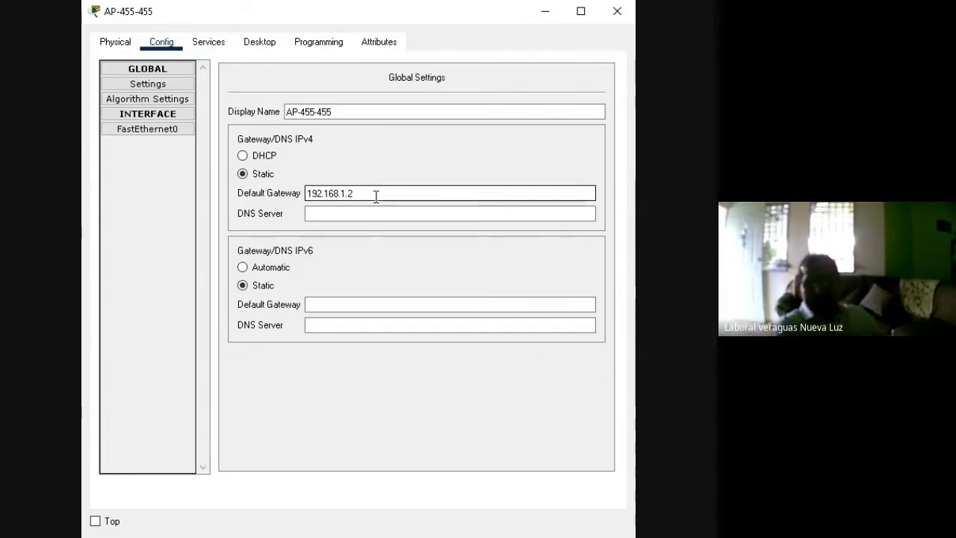
pyautogui.click(213, 47)
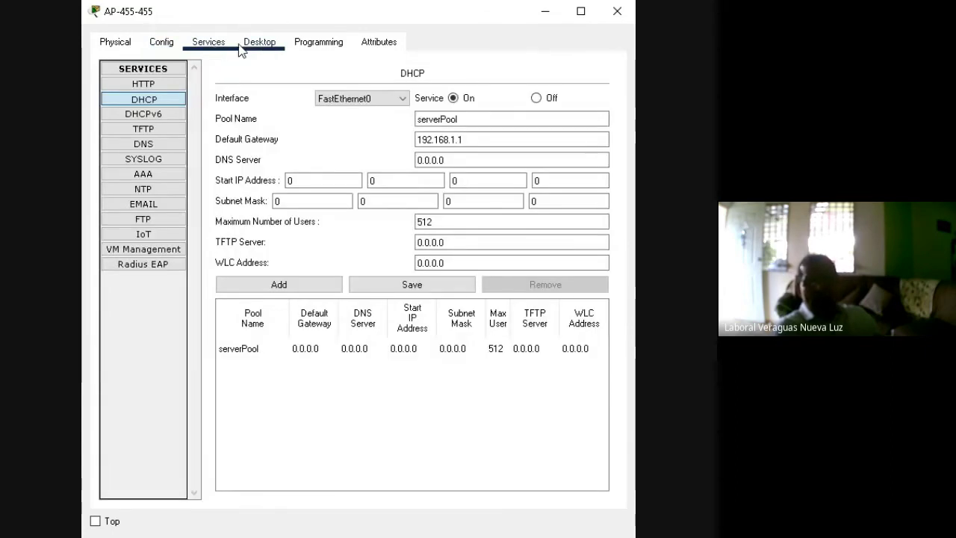
pyautogui.click(437, 141)
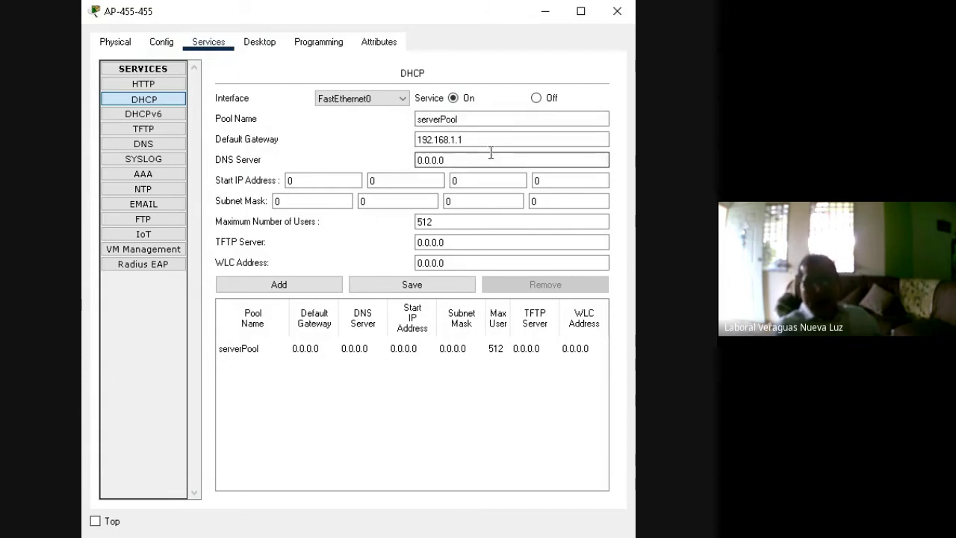
# - Give the server's FastEthernet0 interface the static IPv4 address 192.168.1.2 with subnet mask 255.255.255.0
pyautogui.click(162, 43)
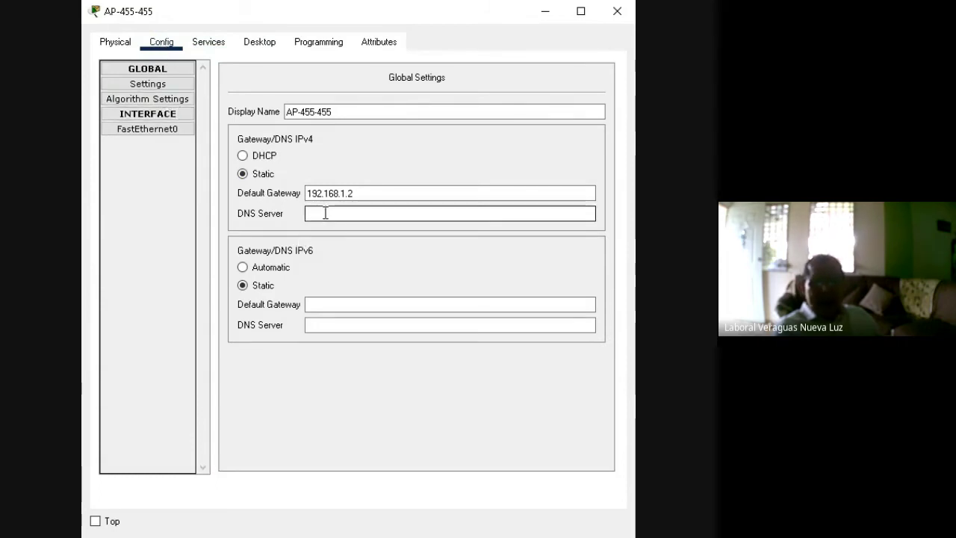
pyautogui.click(172, 132)
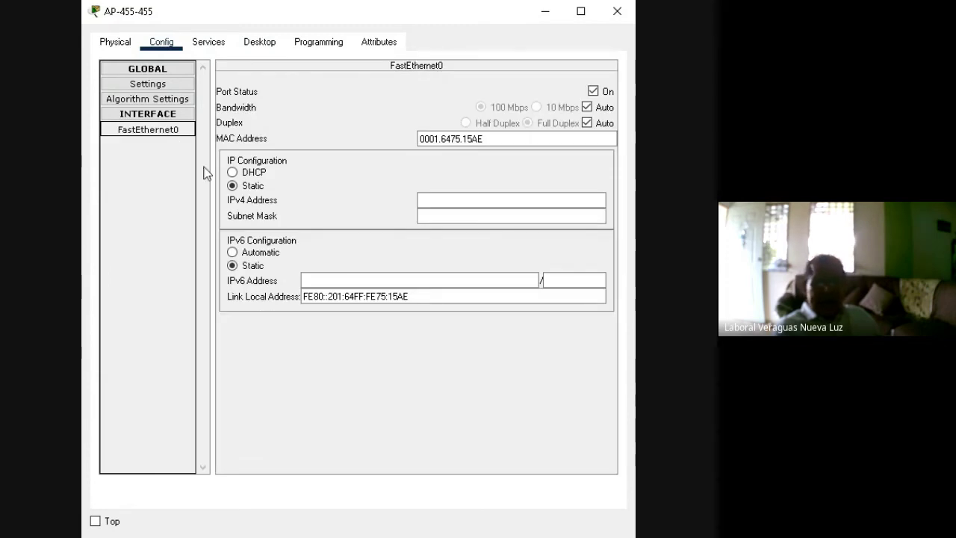
pyautogui.click(444, 202)
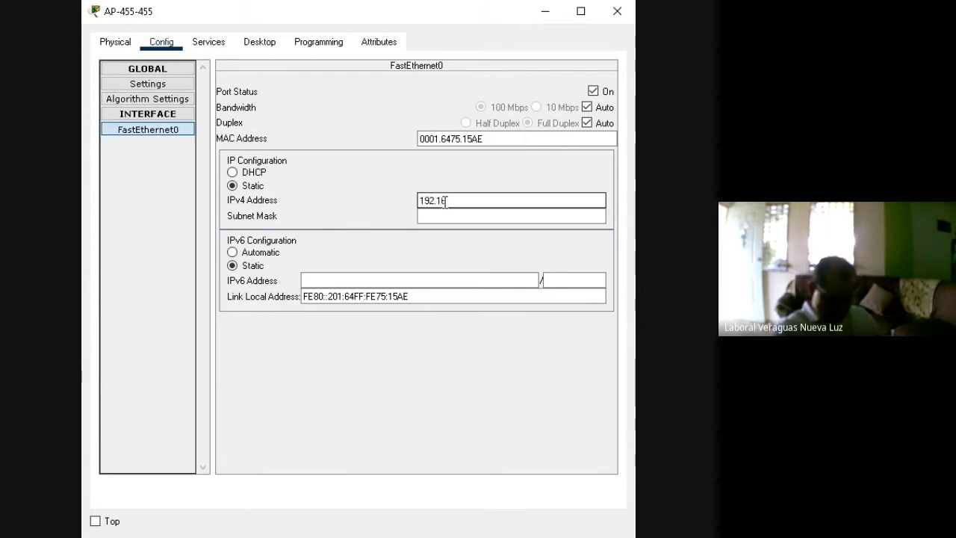
pyautogui.write('.')
pyautogui.write('1.2')
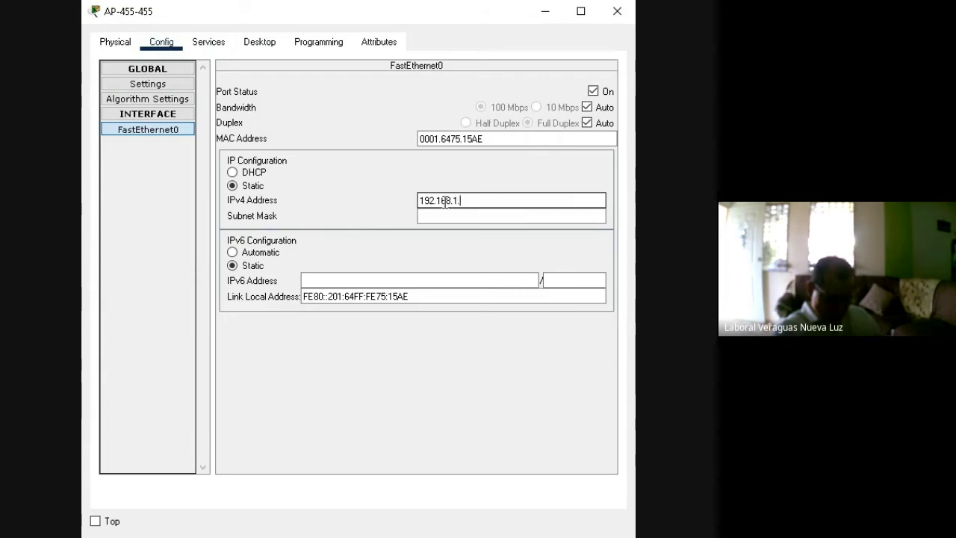
pyautogui.click(450, 215)
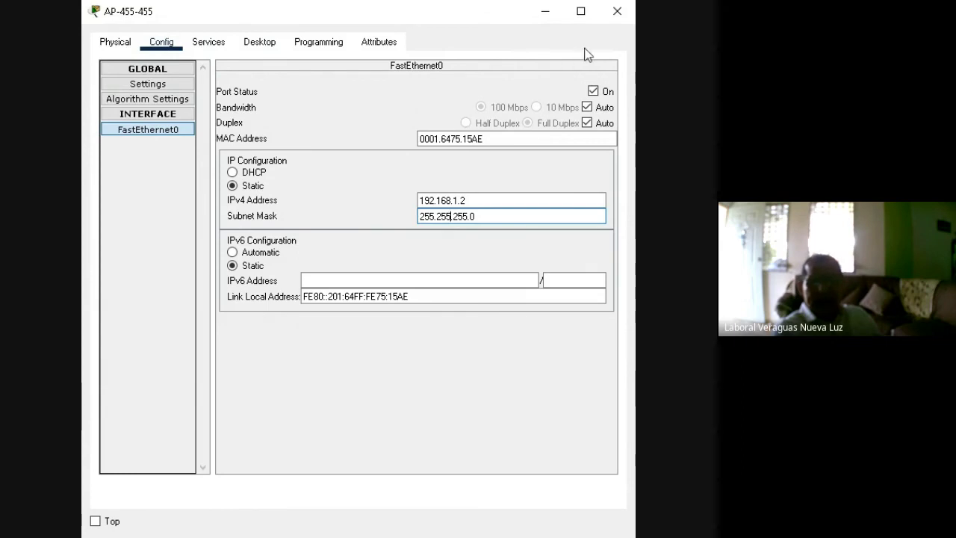
# - Clear the static IPv4 default gateway in the AP-455-455 server's global settings and close the server's configuration
pyautogui.click(215, 43)
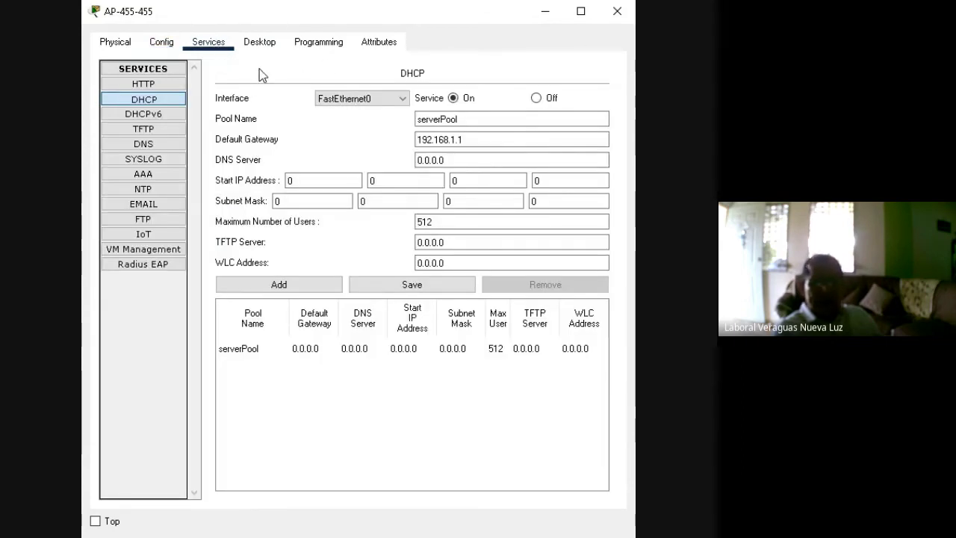
pyautogui.click(168, 47)
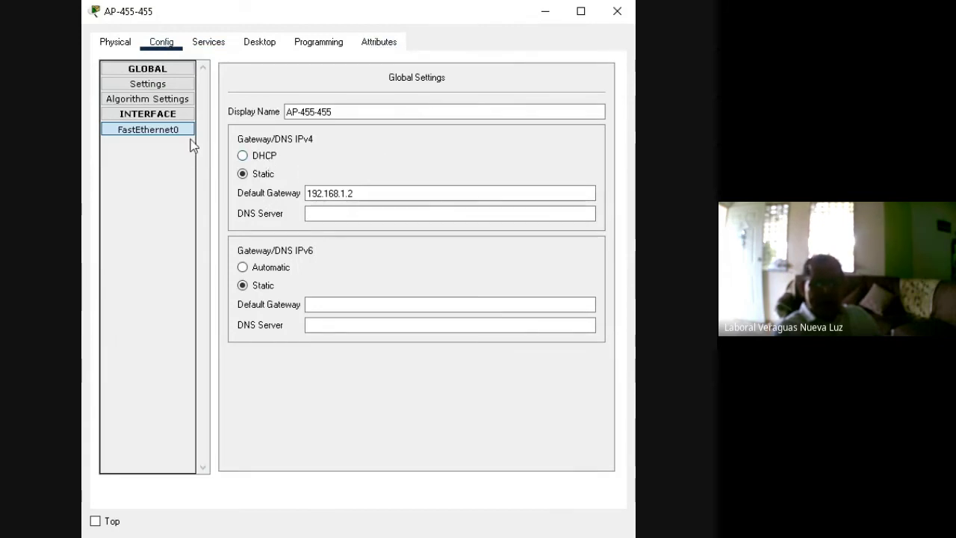
pyautogui.click(375, 197)
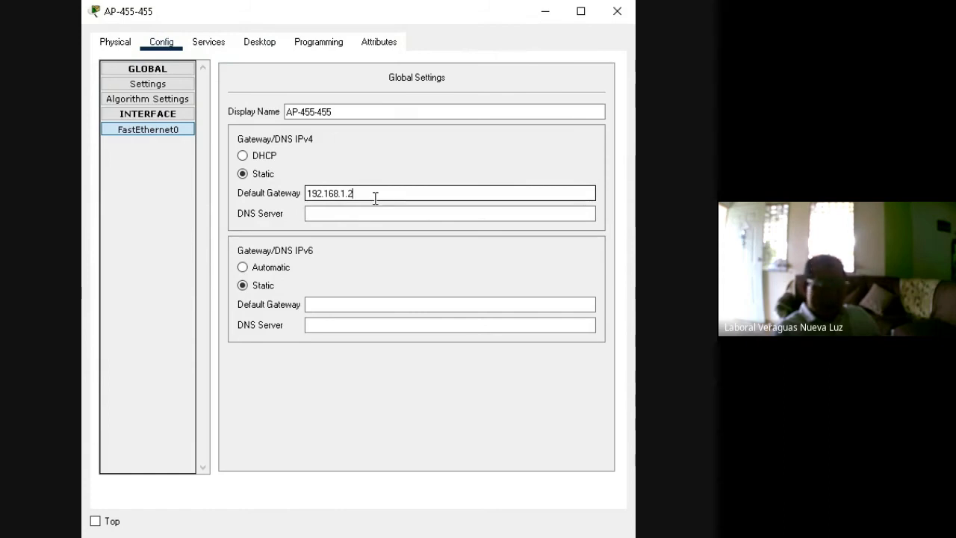
pyautogui.press('BackSpace')
pyautogui.press('BackSpace')
pyautogui.press('BackSpace')
pyautogui.press('BackSpace')
pyautogui.press('BackSpace')
pyautogui.press('BackSpace')
pyautogui.press('BackSpace')
pyautogui.press('BackSpace')
pyautogui.press('BackSpace')
pyautogui.press('BackSpace')
pyautogui.press('BackSpace')
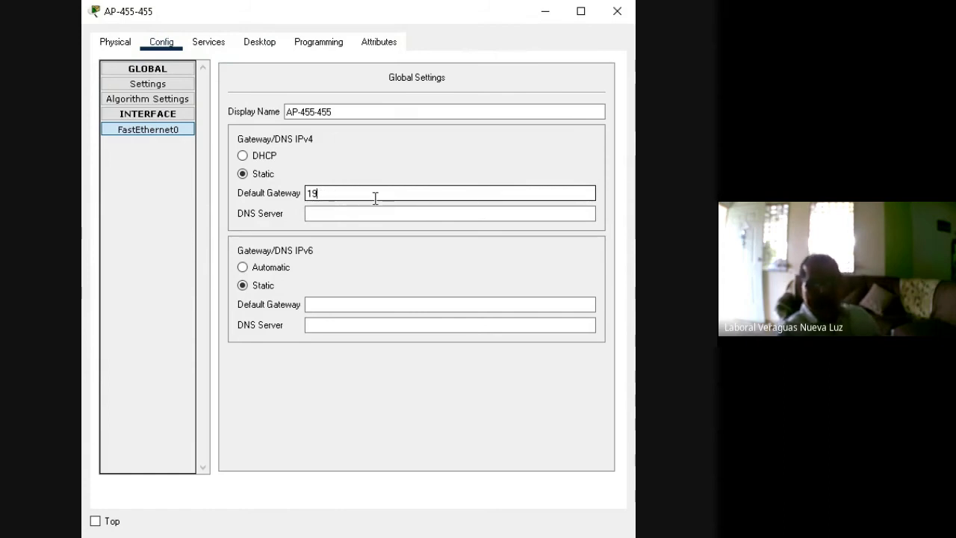
pyautogui.click(617, 10)
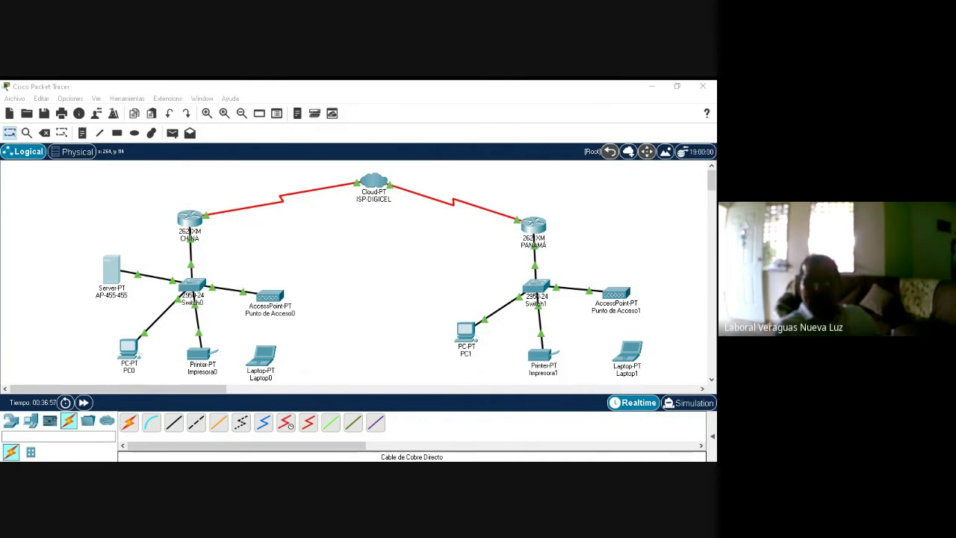
# - Set PC0's FastEthernet0 IPv4 configuration to DHCP and close the PC's configuration
pyautogui.click(539, 85)
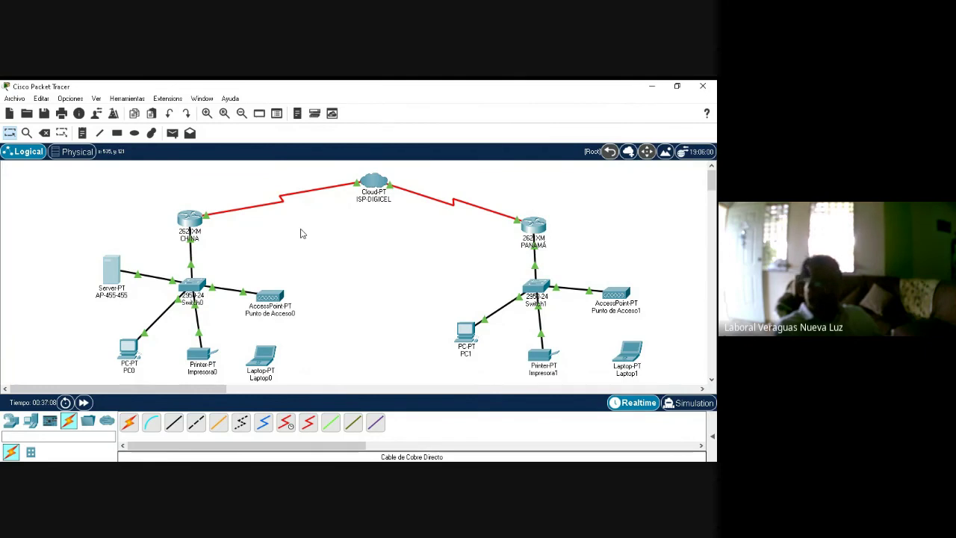
pyautogui.click(125, 346)
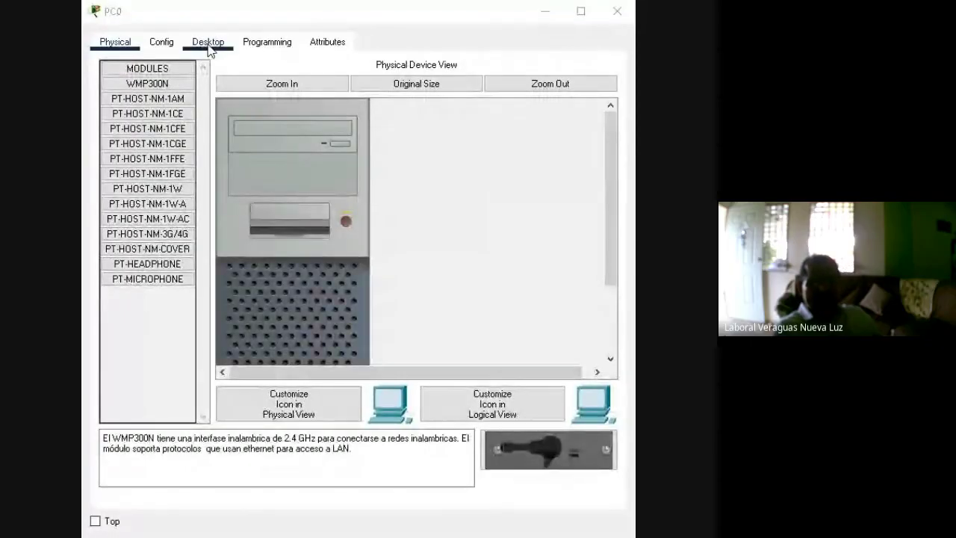
pyautogui.click(208, 45)
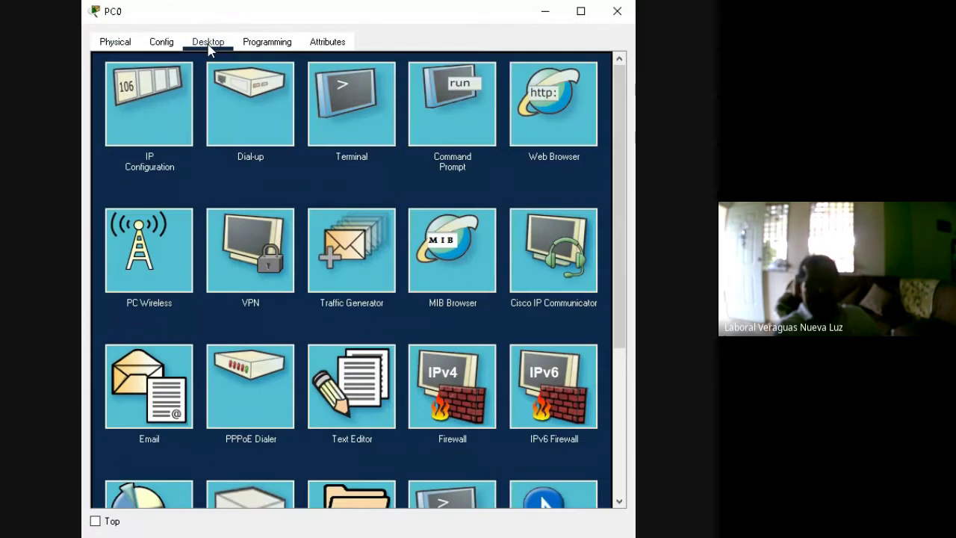
pyautogui.click(151, 94)
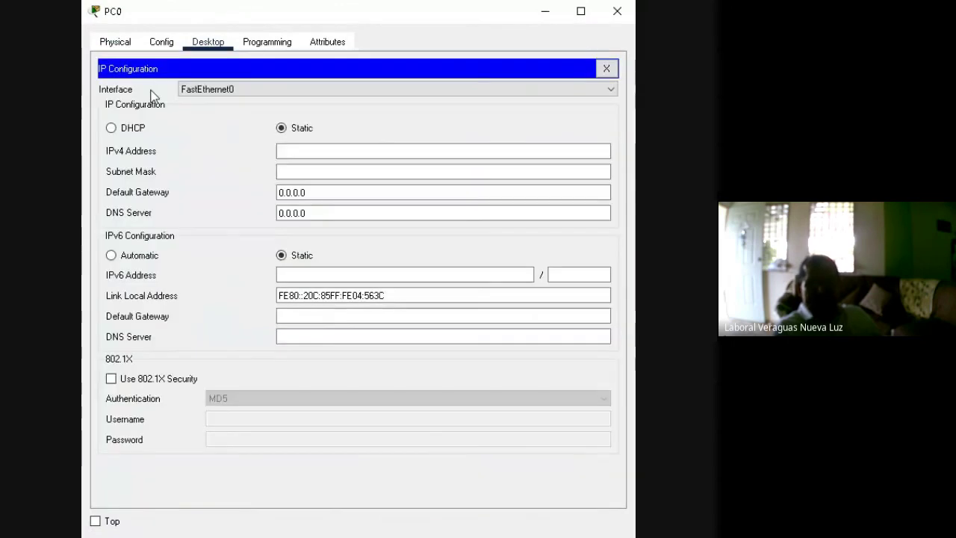
pyautogui.click(110, 129)
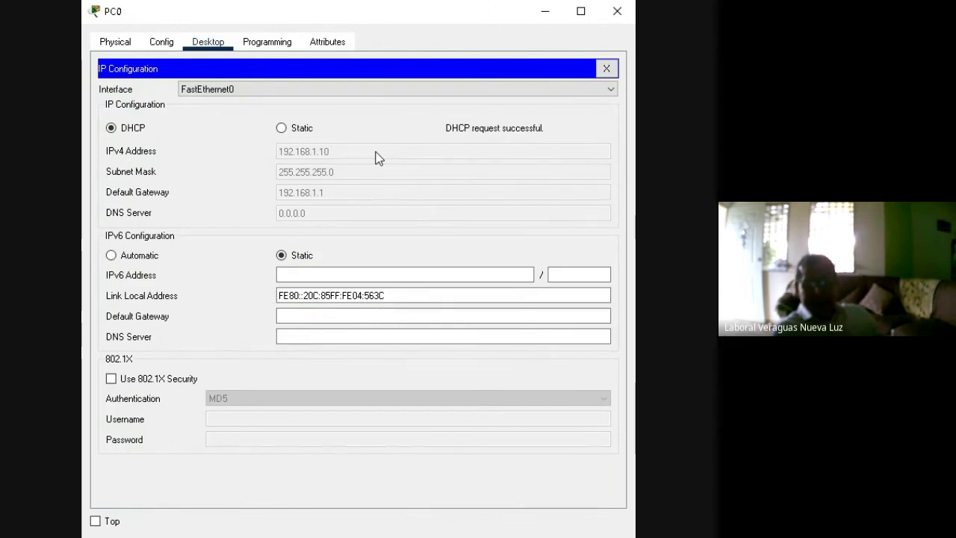
pyautogui.click(616, 14)
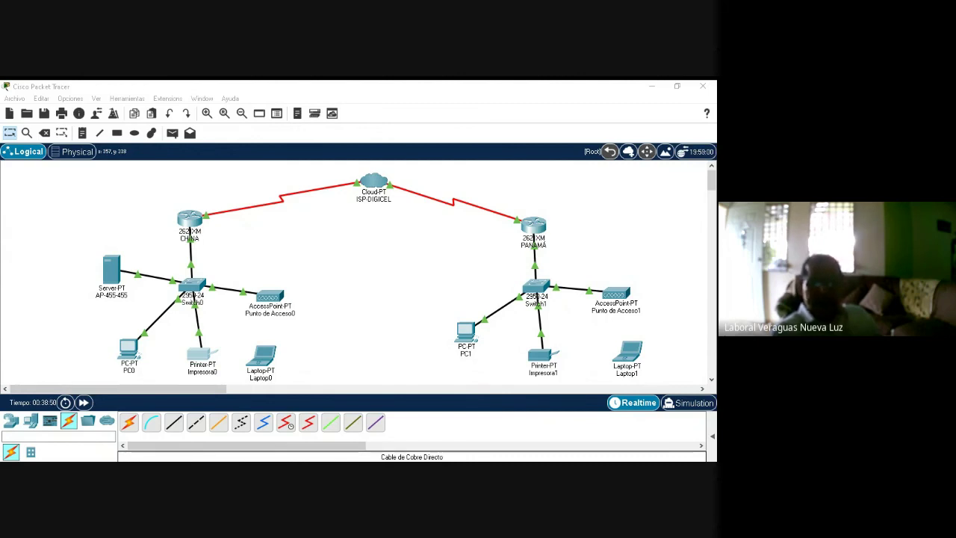
# - Connect Switch0 to Punto de Acceso0 with a copper straight-through cable
pyautogui.click(540, 86)
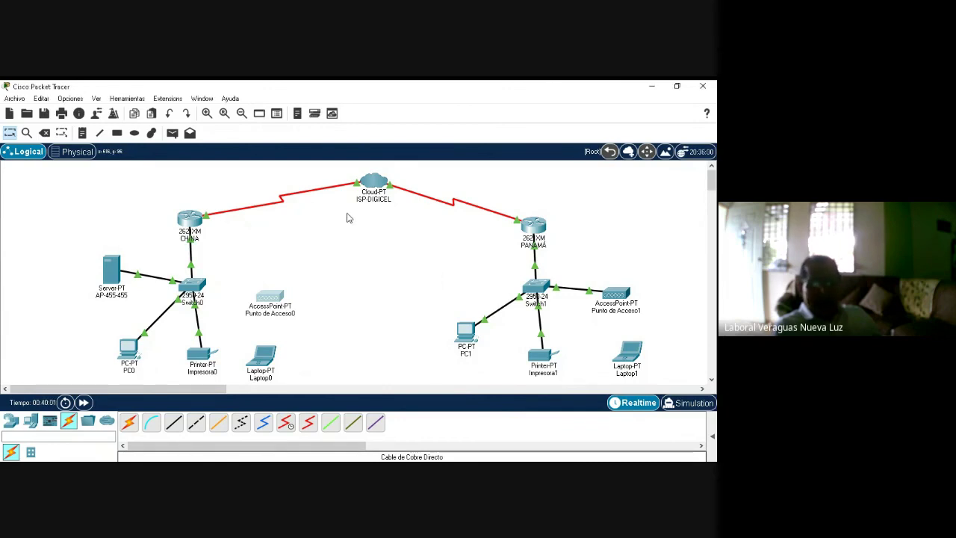
pyautogui.click(173, 422)
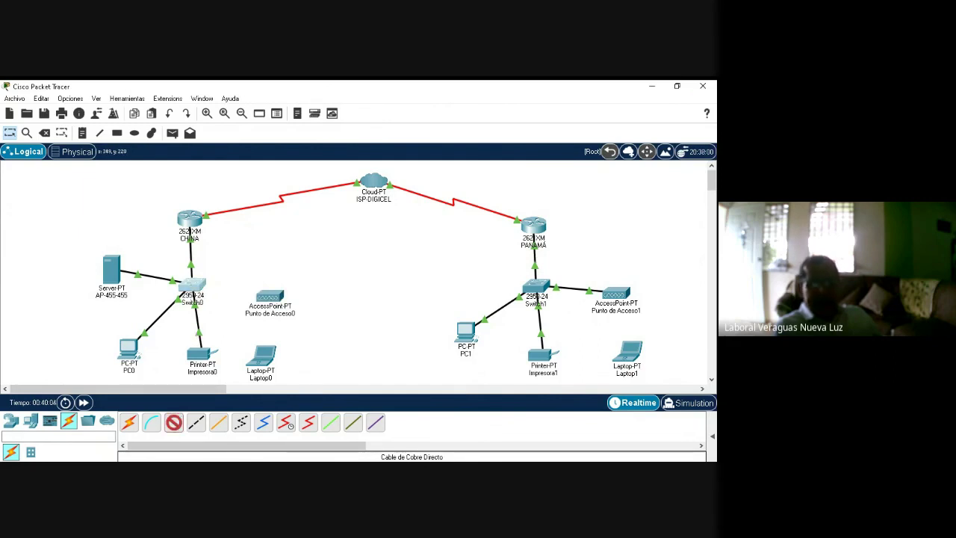
pyautogui.click(193, 285)
pyautogui.click(271, 296)
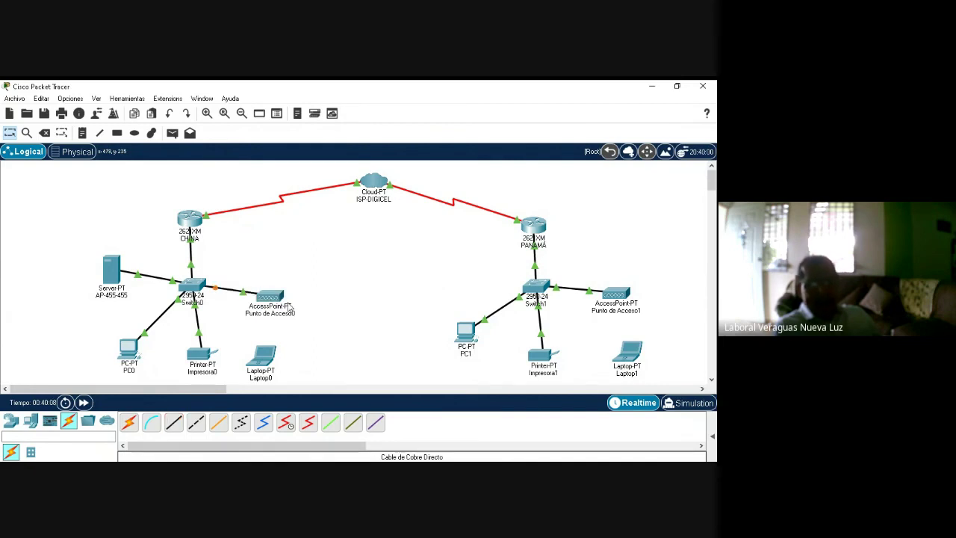
# - Connect Laptop0 to the AP-455-455 wireless network and move Punto de Acceso0 farther from Switch0, toward the middle of the topology
pyautogui.click(260, 359)
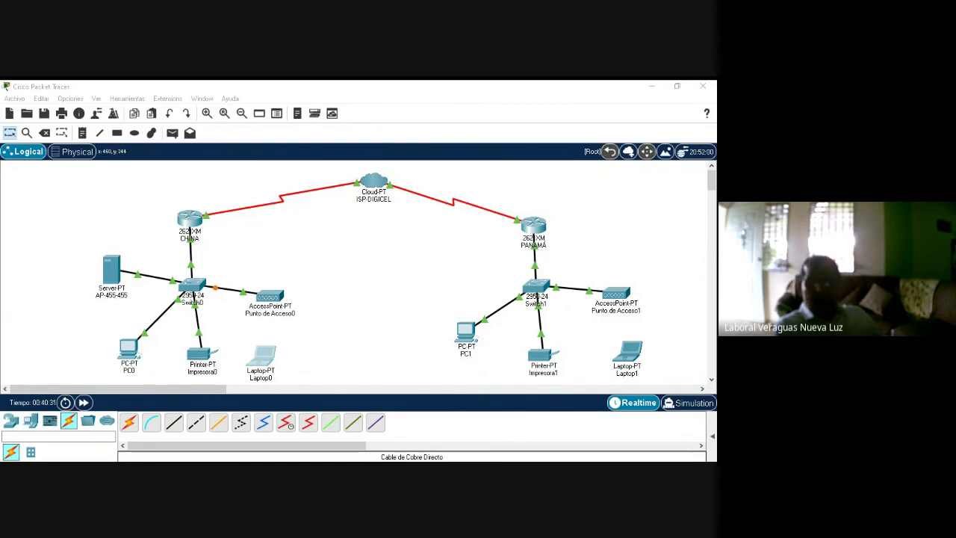
pyautogui.click(546, 86)
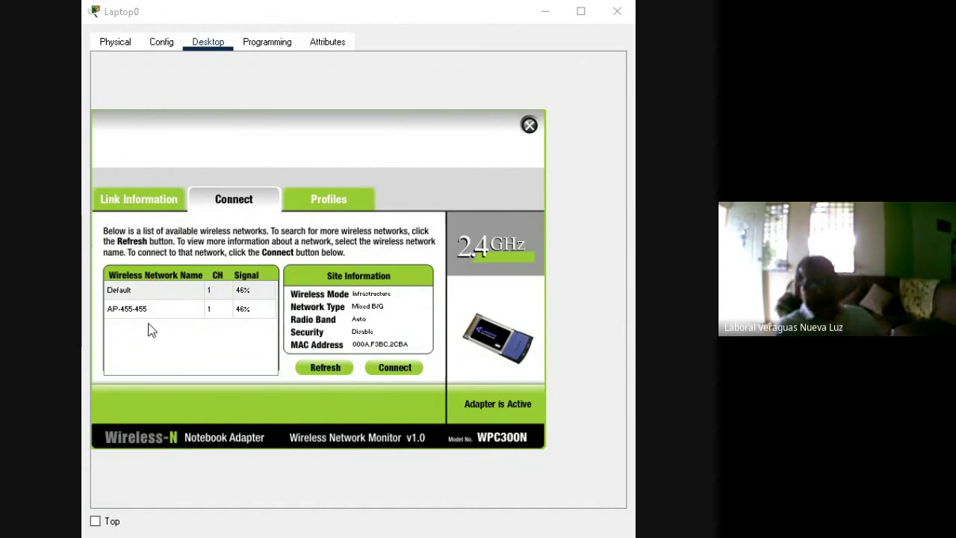
pyautogui.click(141, 315)
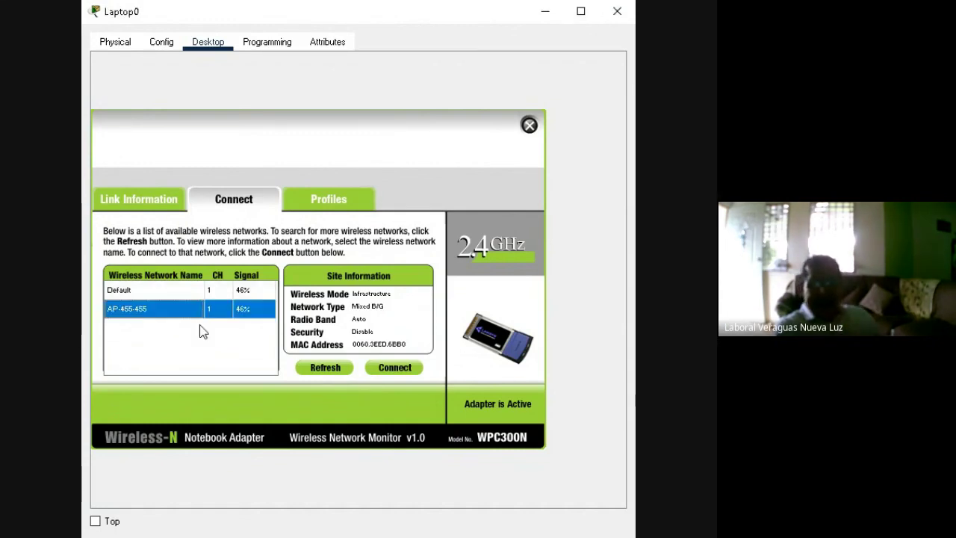
pyautogui.click(390, 368)
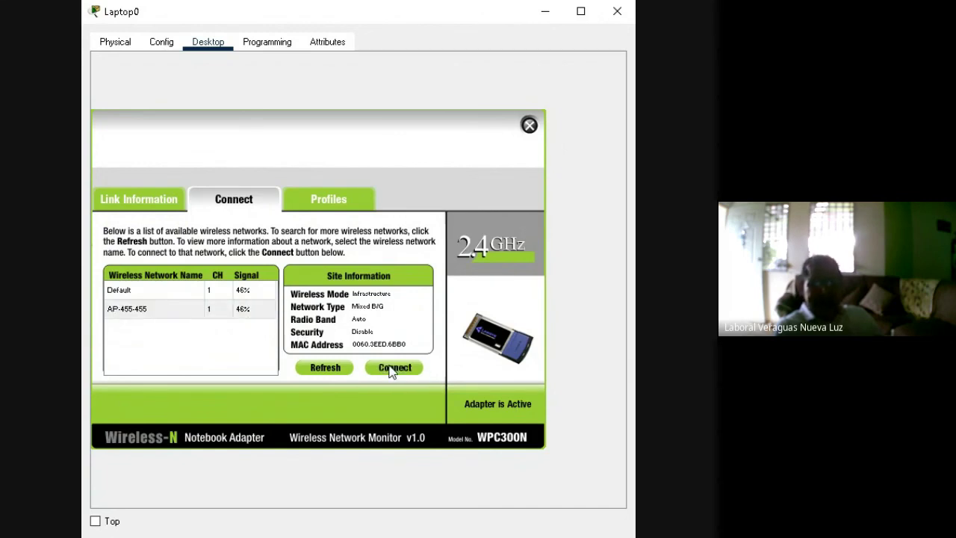
pyautogui.click(528, 123)
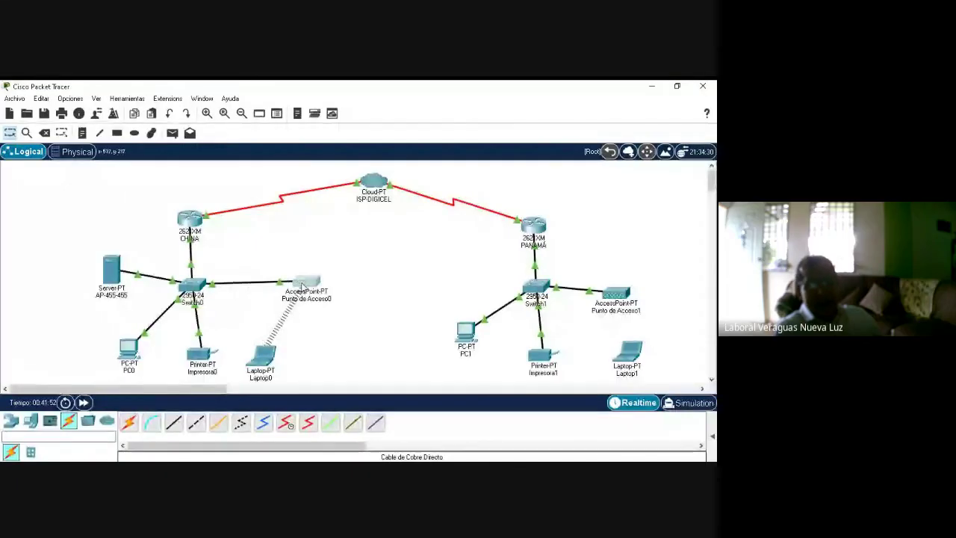
pyautogui.moveTo(301, 285); pyautogui.dragTo(345, 275)
pyautogui.moveTo(452, 200)
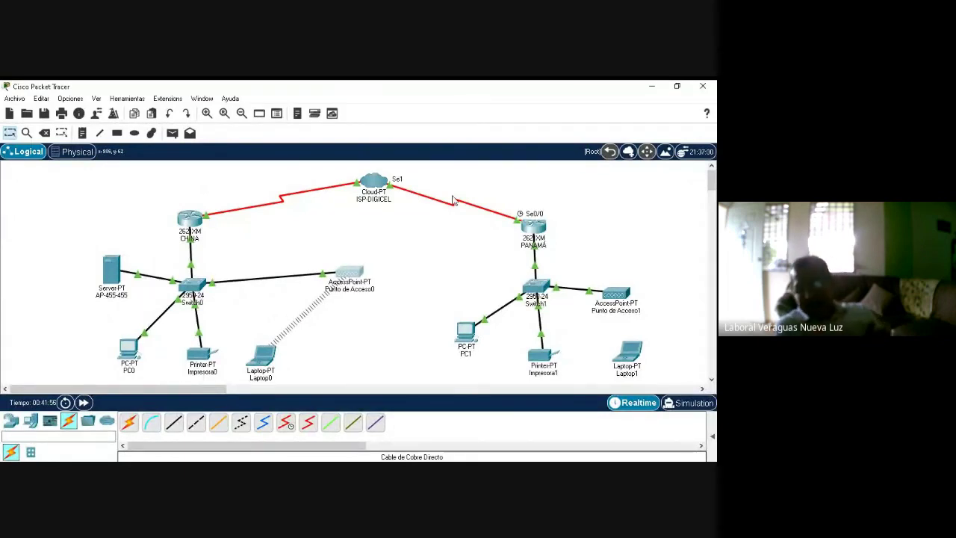